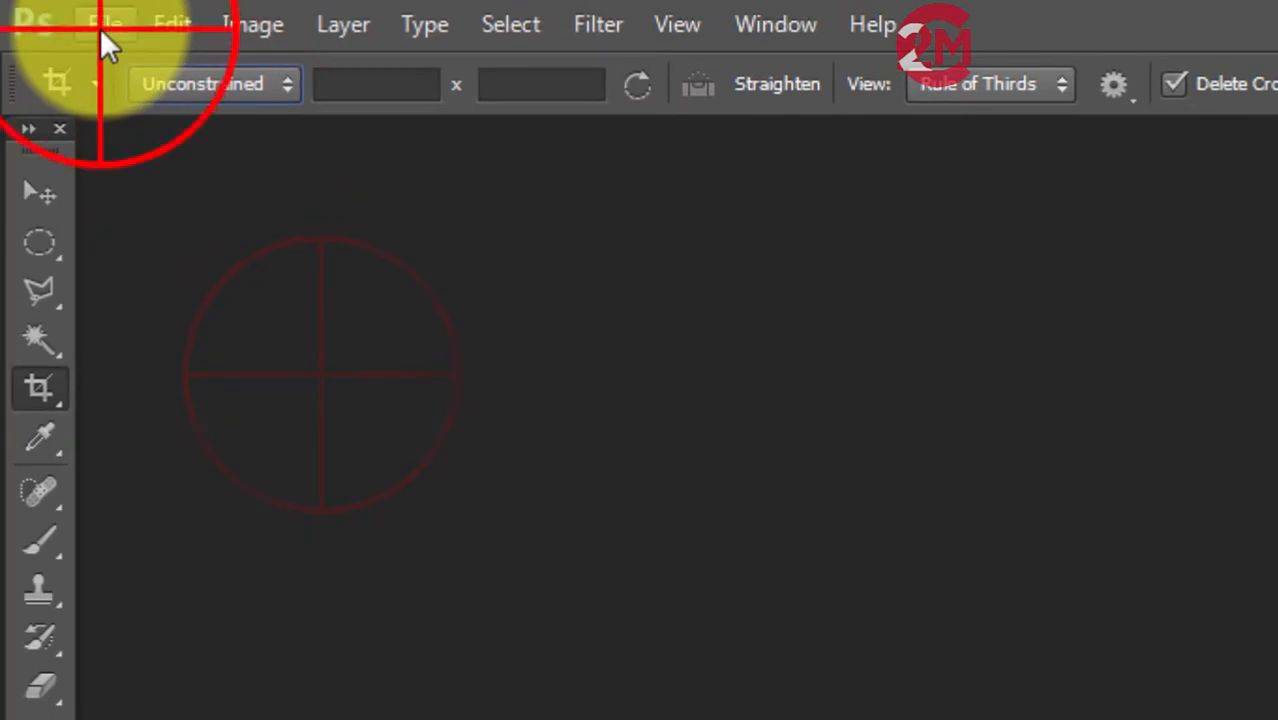
# Open the men-smart-casual-outfit9 image from the Passport PHoto folder.
pyautogui.click(100, 25)
pyautogui.click(95, 86)
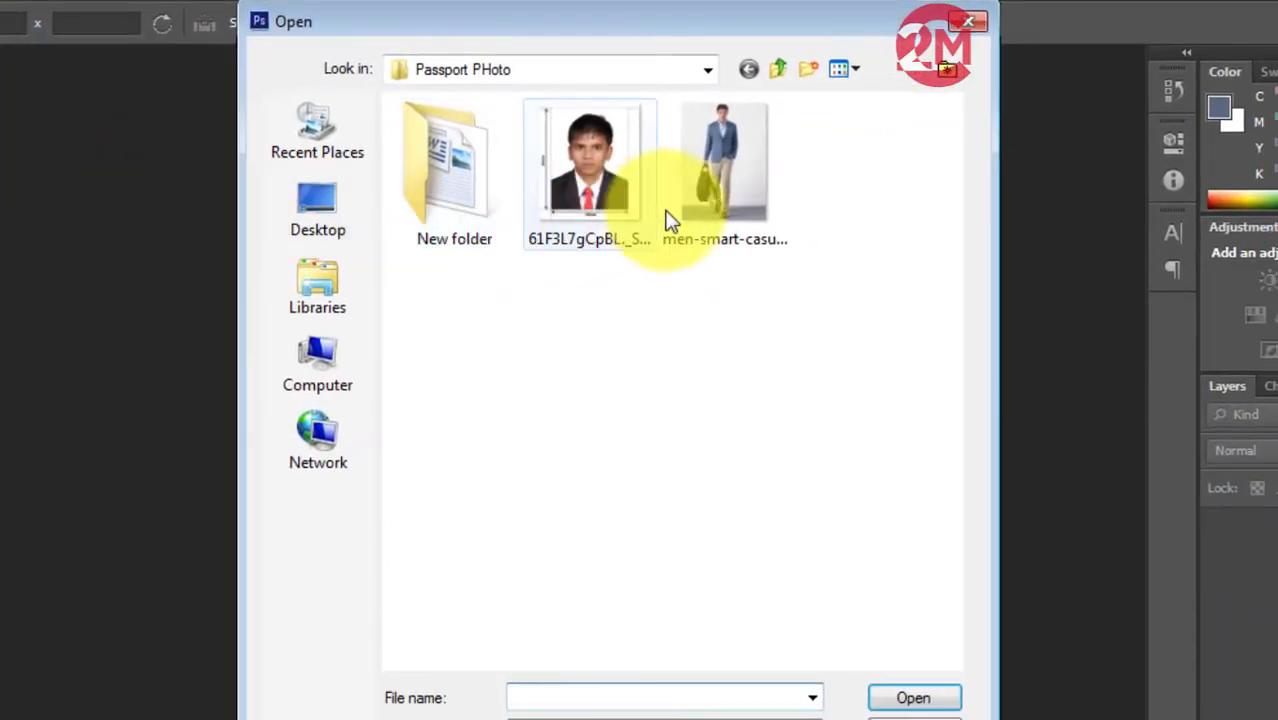
pyautogui.click(722, 175)
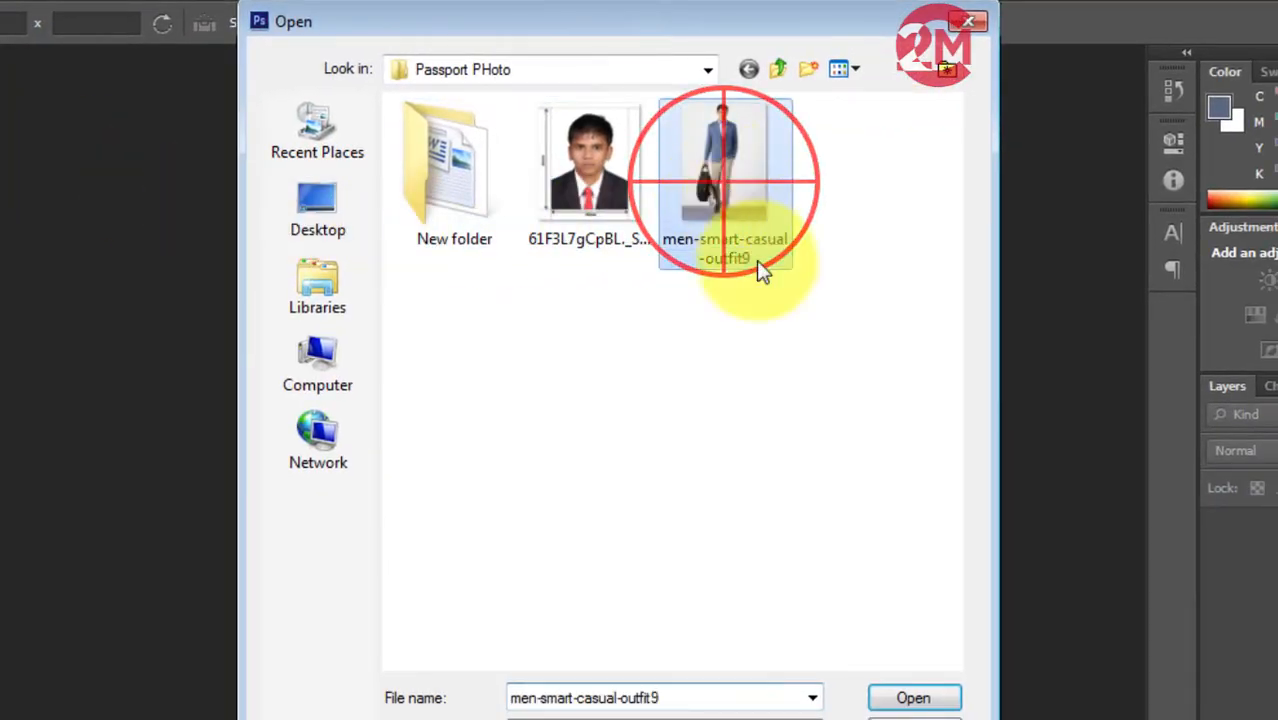
pyautogui.click(916, 697)
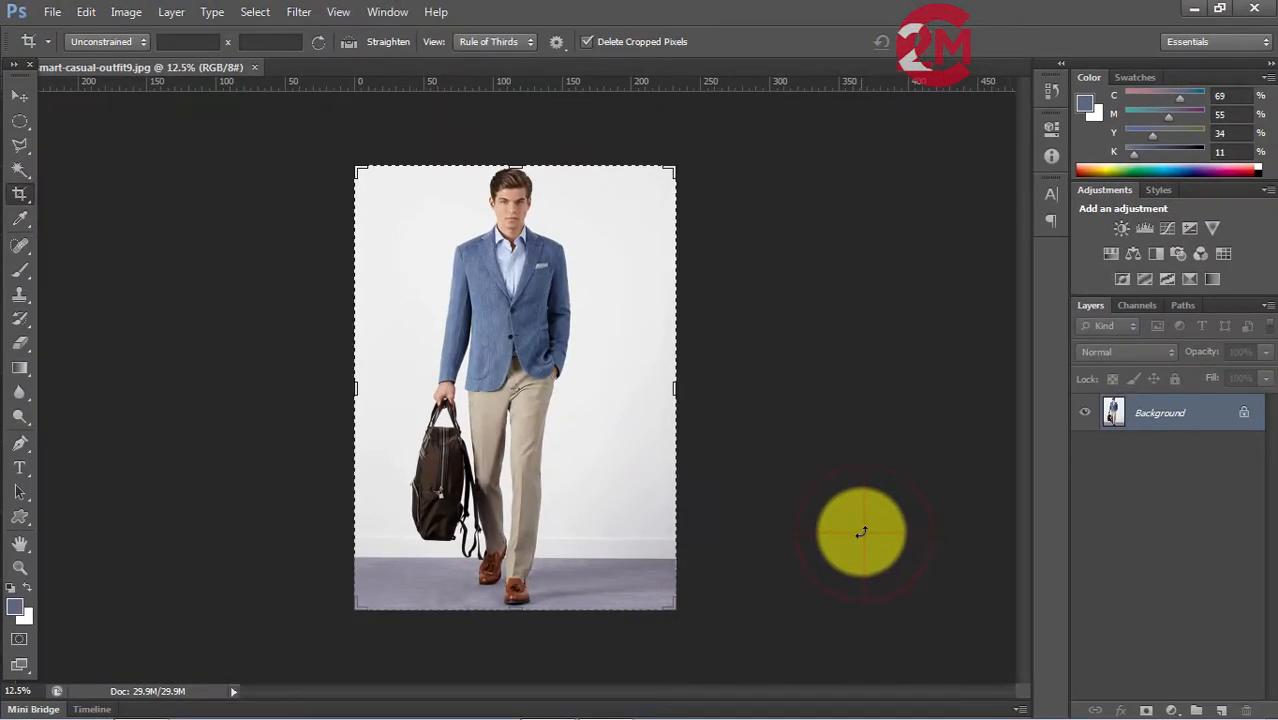
# Convert the locked Background into a regular layer, keeping the suggested name Layer 0.
pyautogui.doubleClick(1246, 421)
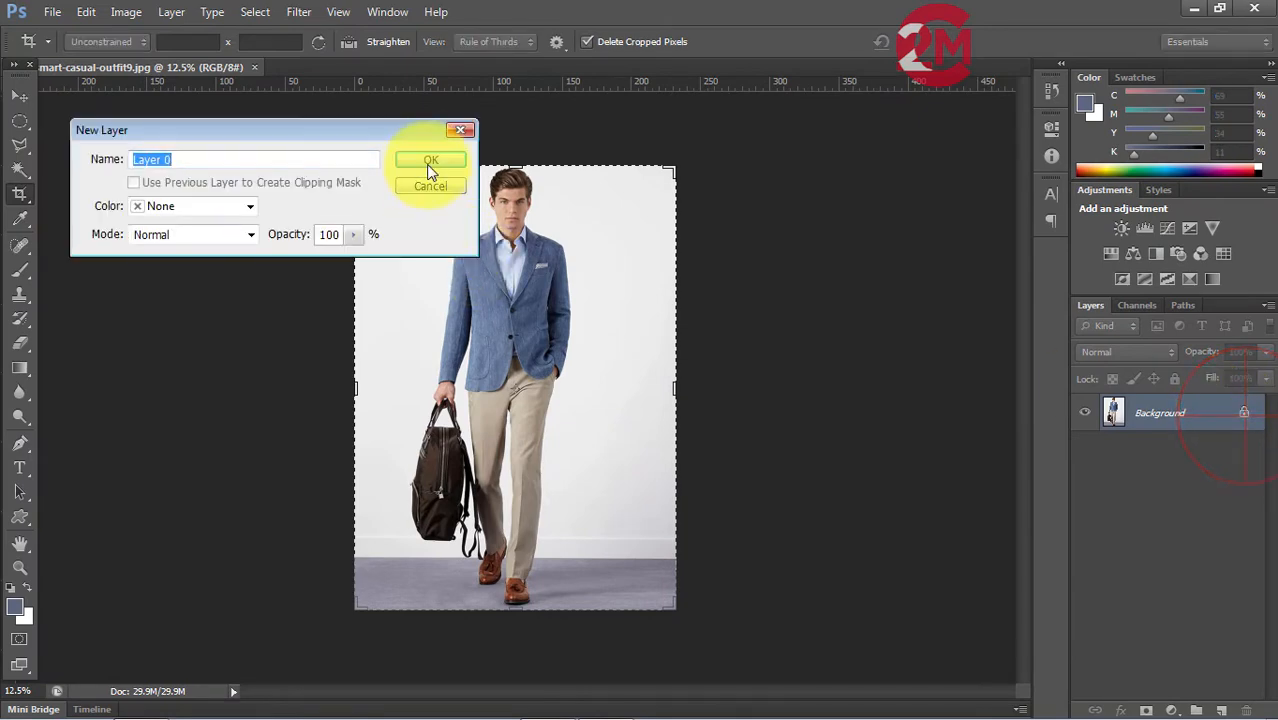
pyautogui.click(430, 170)
pyautogui.click(21, 96)
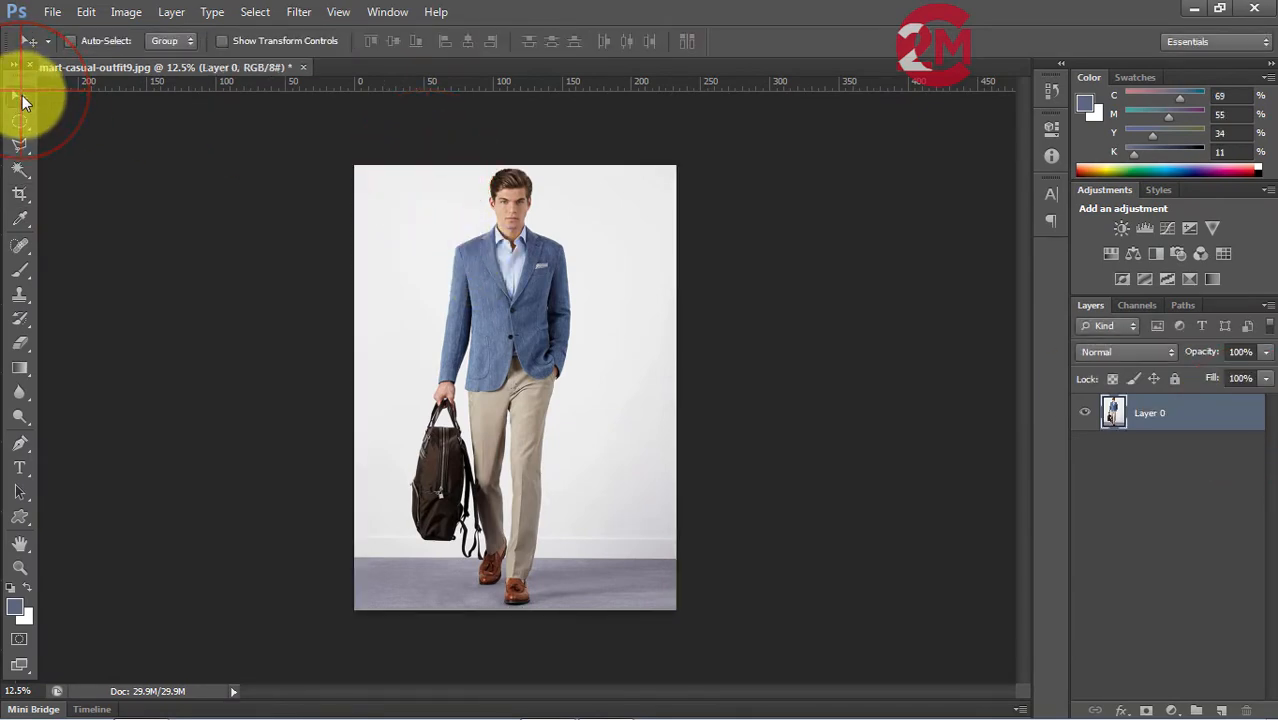
pyautogui.hotkey('ctrl', '0')
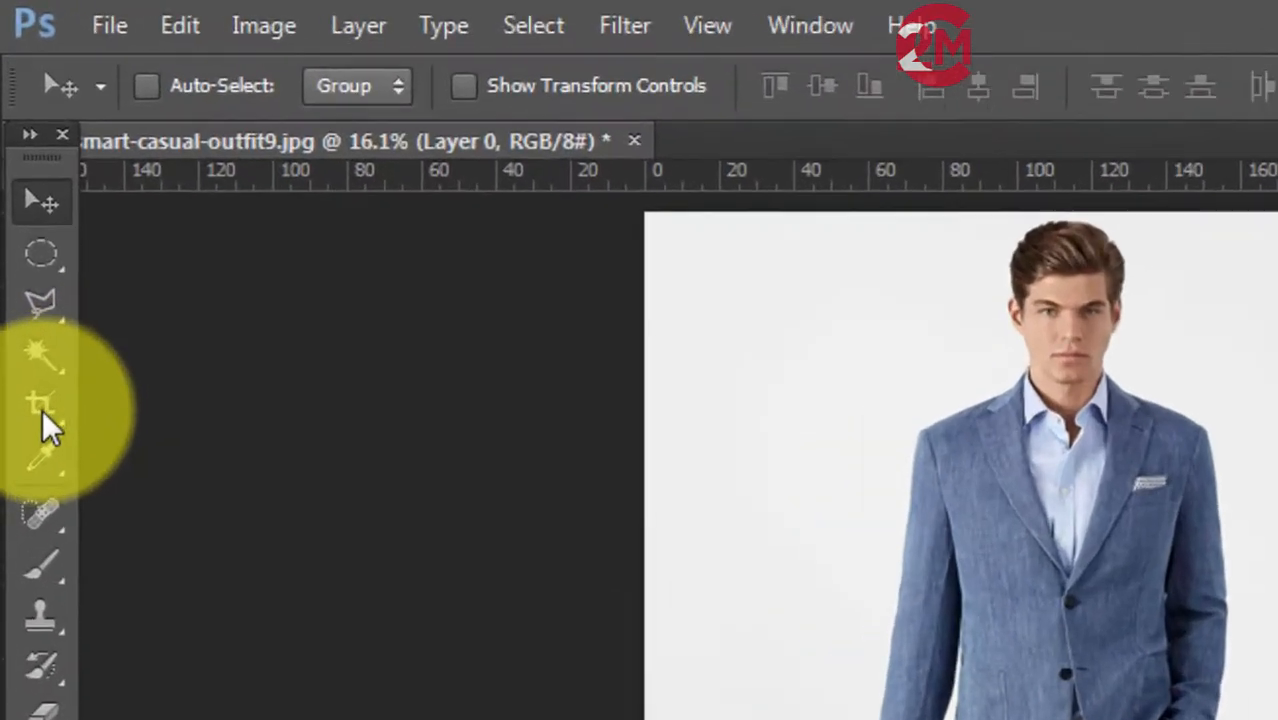
# Set a custom crop ratio of 35 mm by 45 mm for the Crop tool.
pyautogui.click(43, 415)
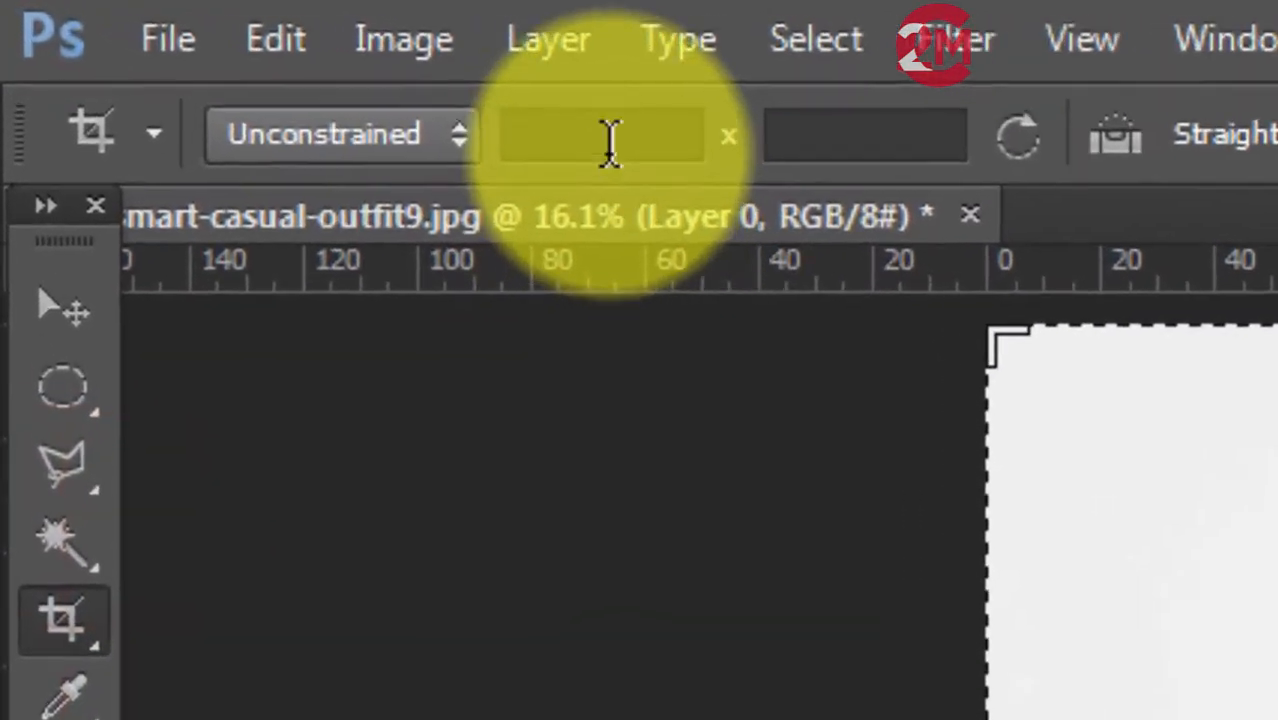
pyautogui.click(397, 87)
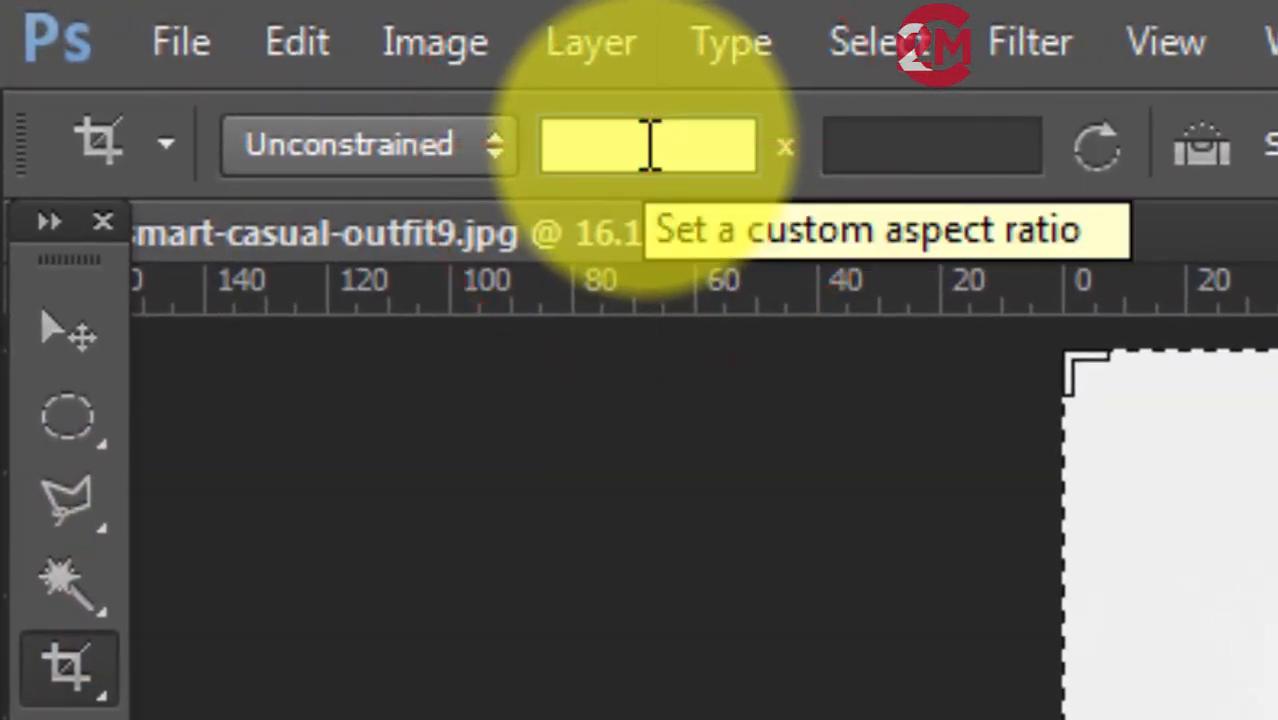
pyautogui.write('35 mm')
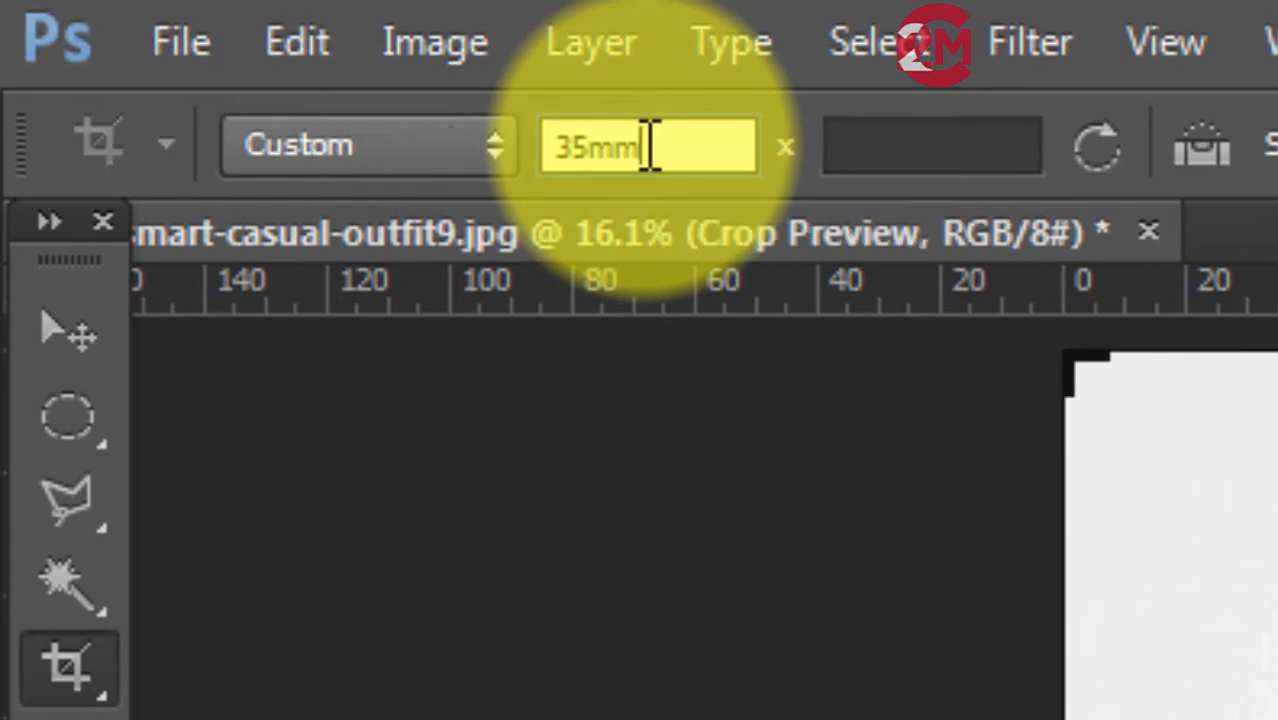
pyautogui.press('Tab')
pyautogui.write('45mm')
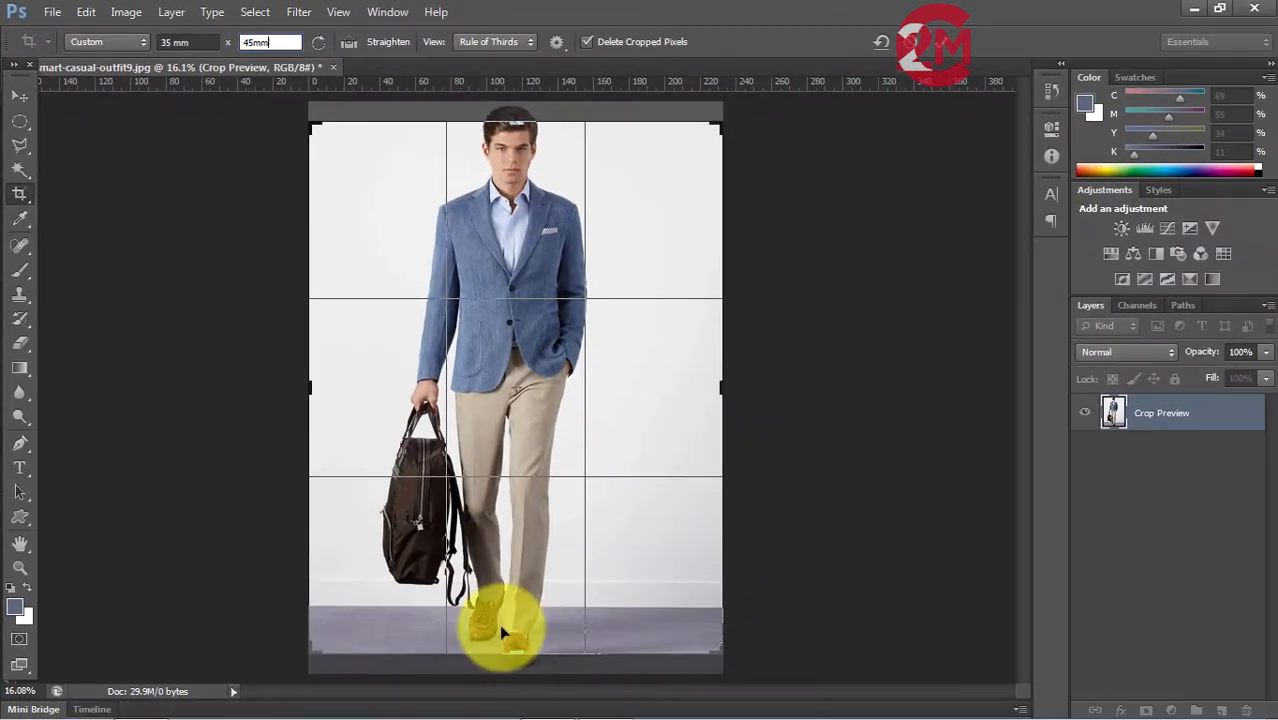
# Crop the photo tightly around the man's head and shoulders and apply the crop.
pyautogui.moveTo(519, 651); pyautogui.dragTo(527, 467)
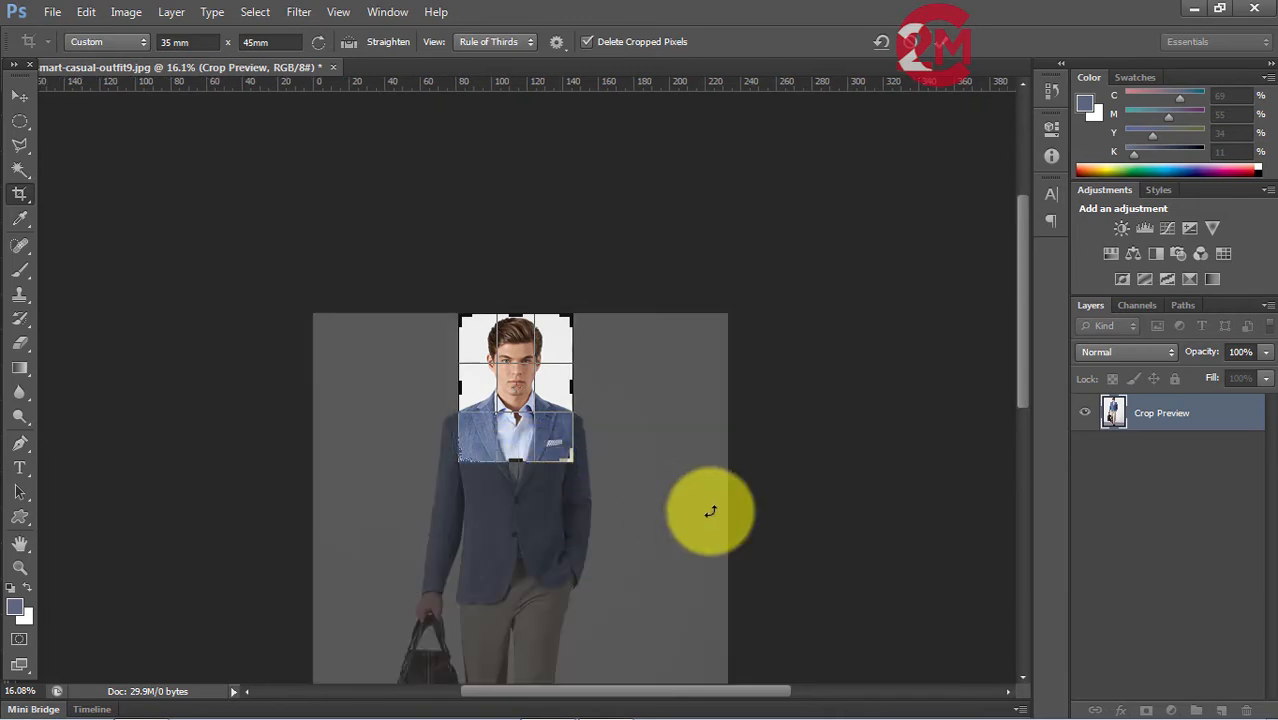
pyautogui.click(20, 96)
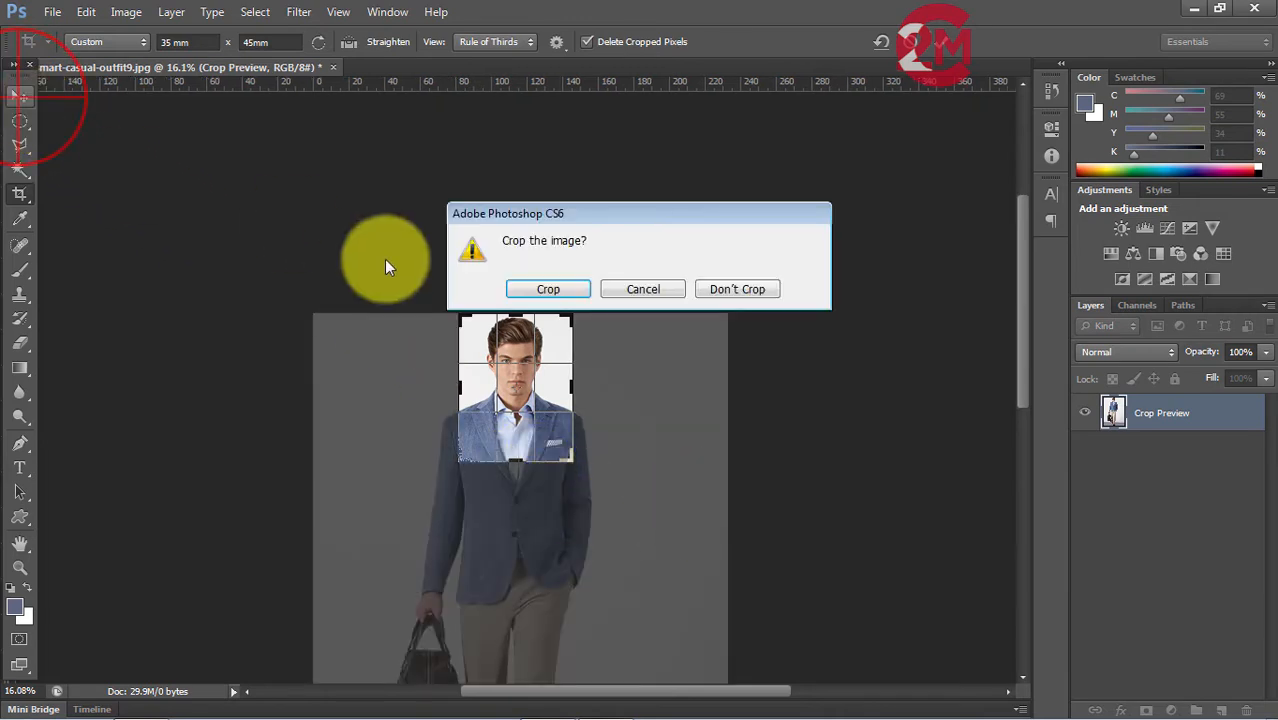
pyautogui.click(561, 289)
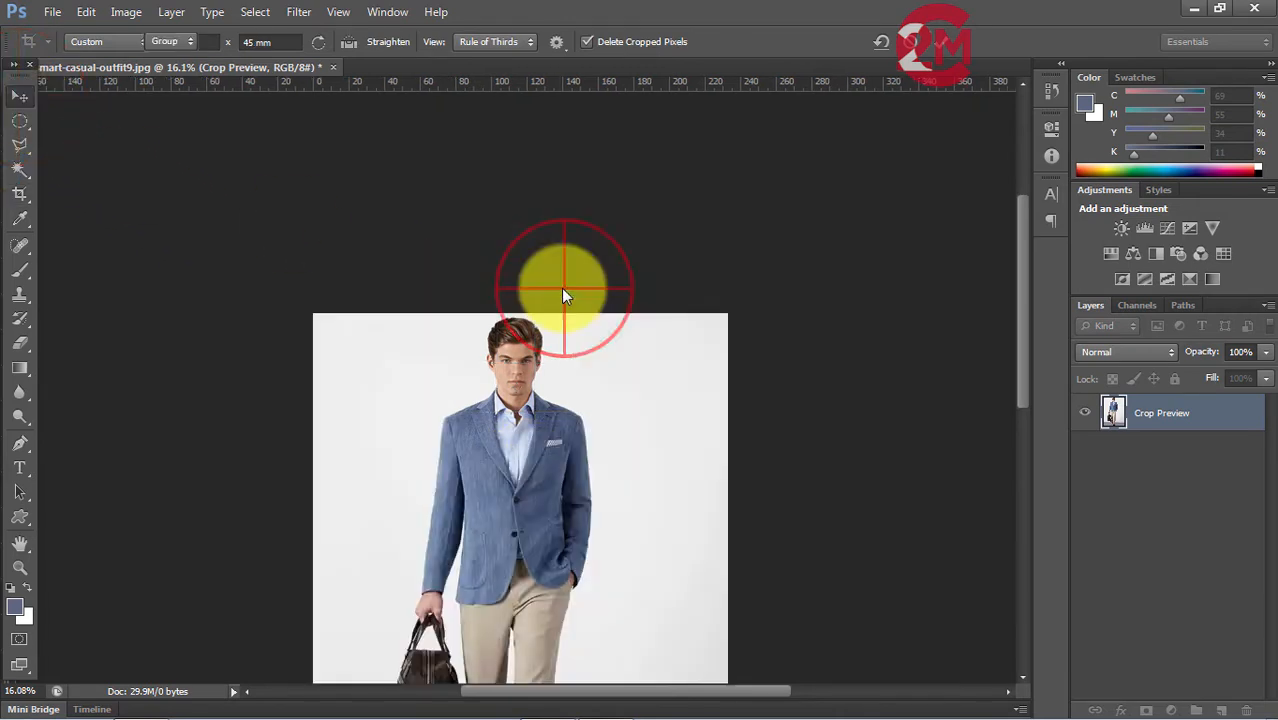
pyautogui.hotkey('ctrl', '0')
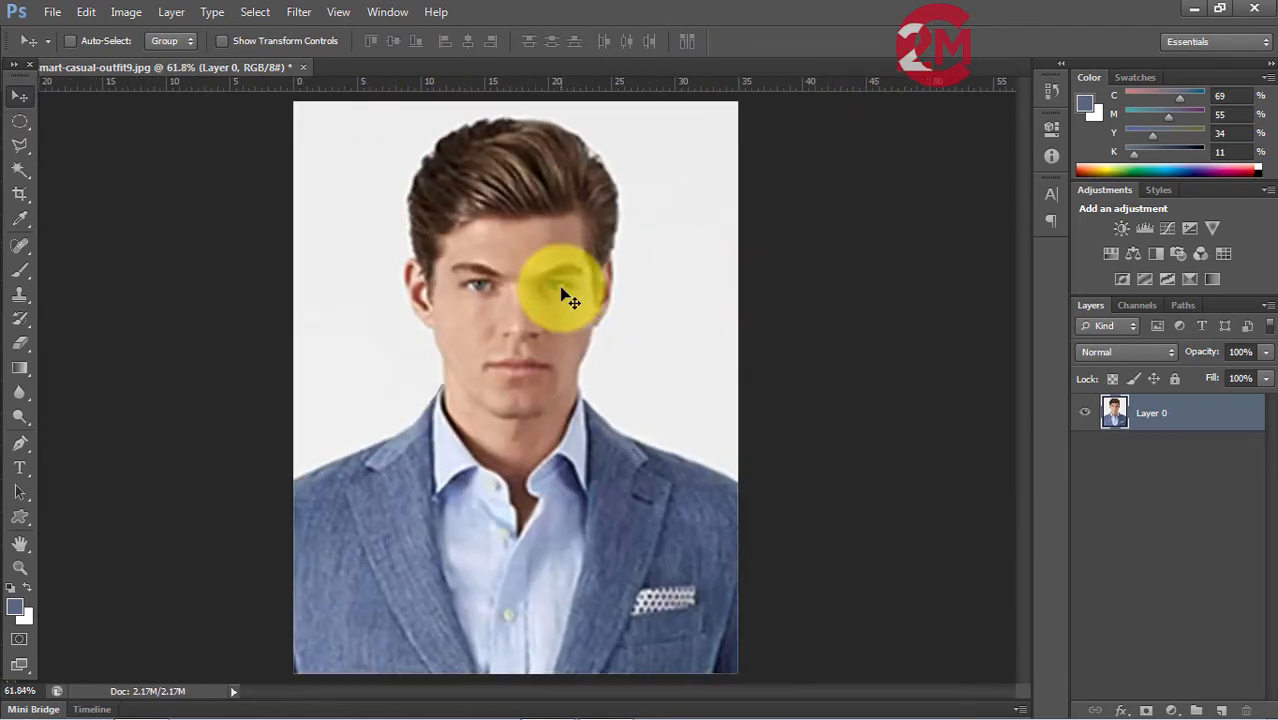
# Set the image's document width to 35 mm and its resolution to 300 pixels/inch.
pyautogui.click(126, 11)
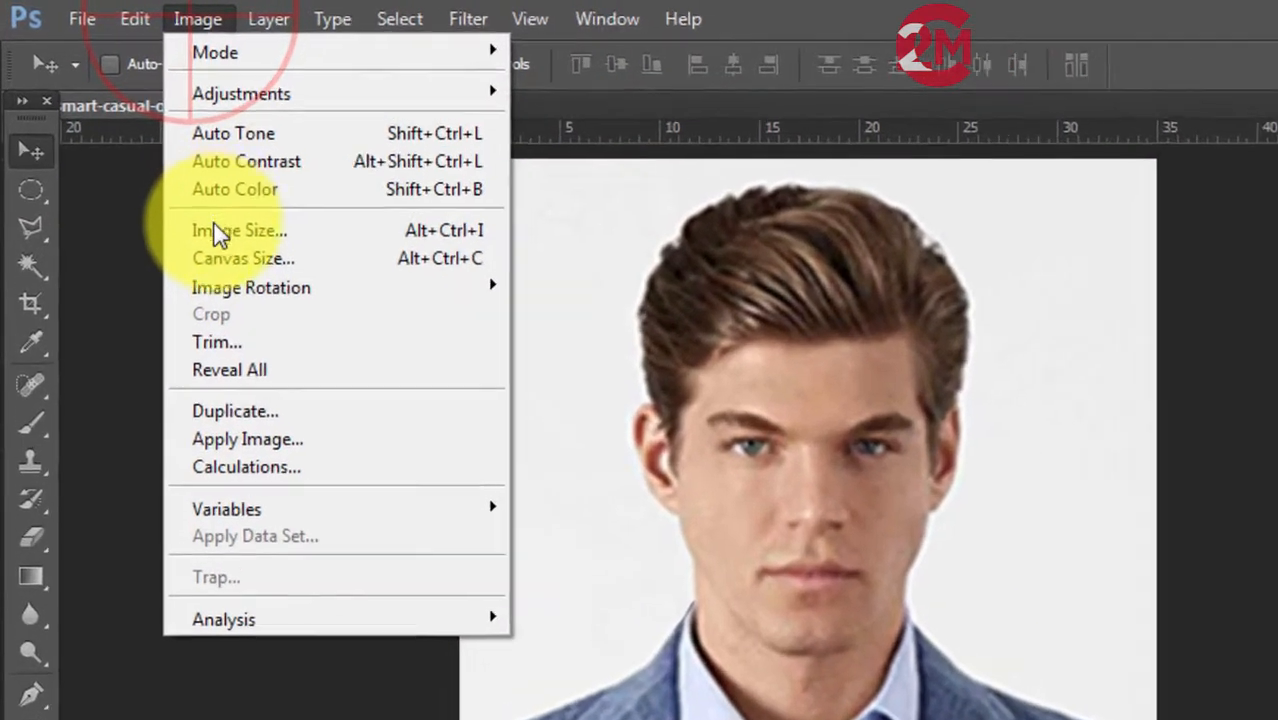
pyautogui.click(218, 233)
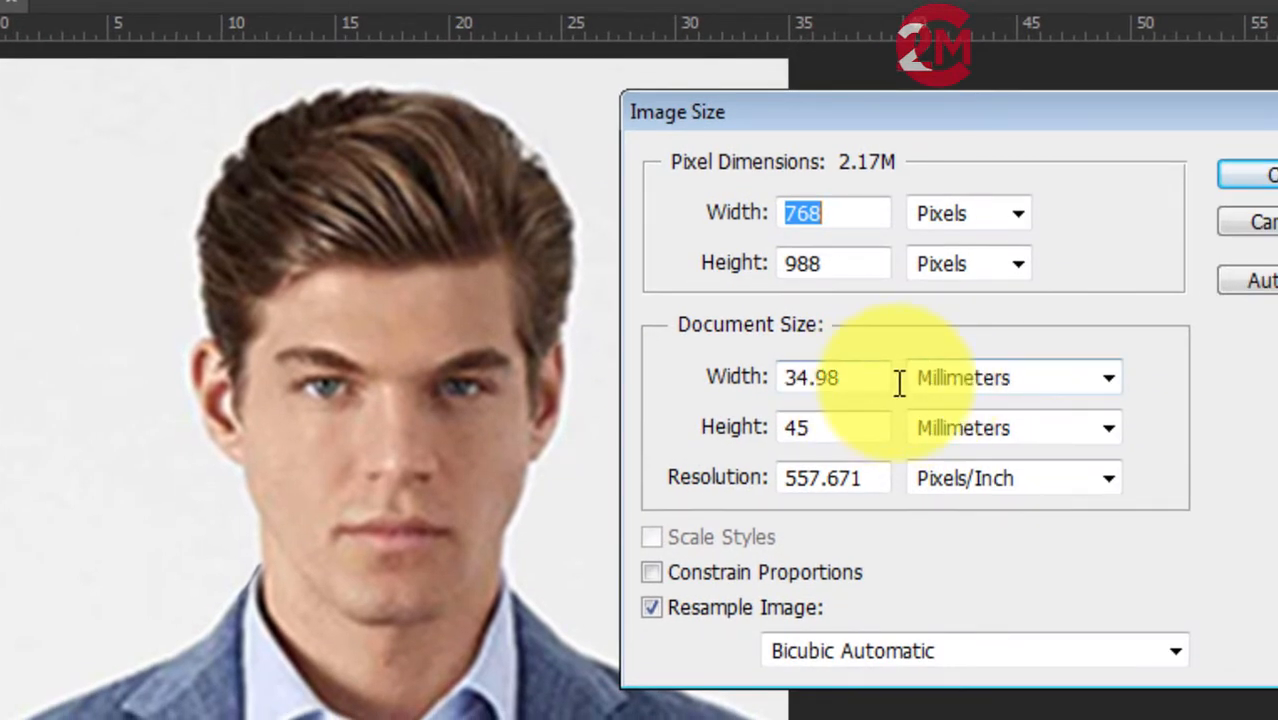
pyautogui.moveTo(862, 378); pyautogui.dragTo(765, 388)
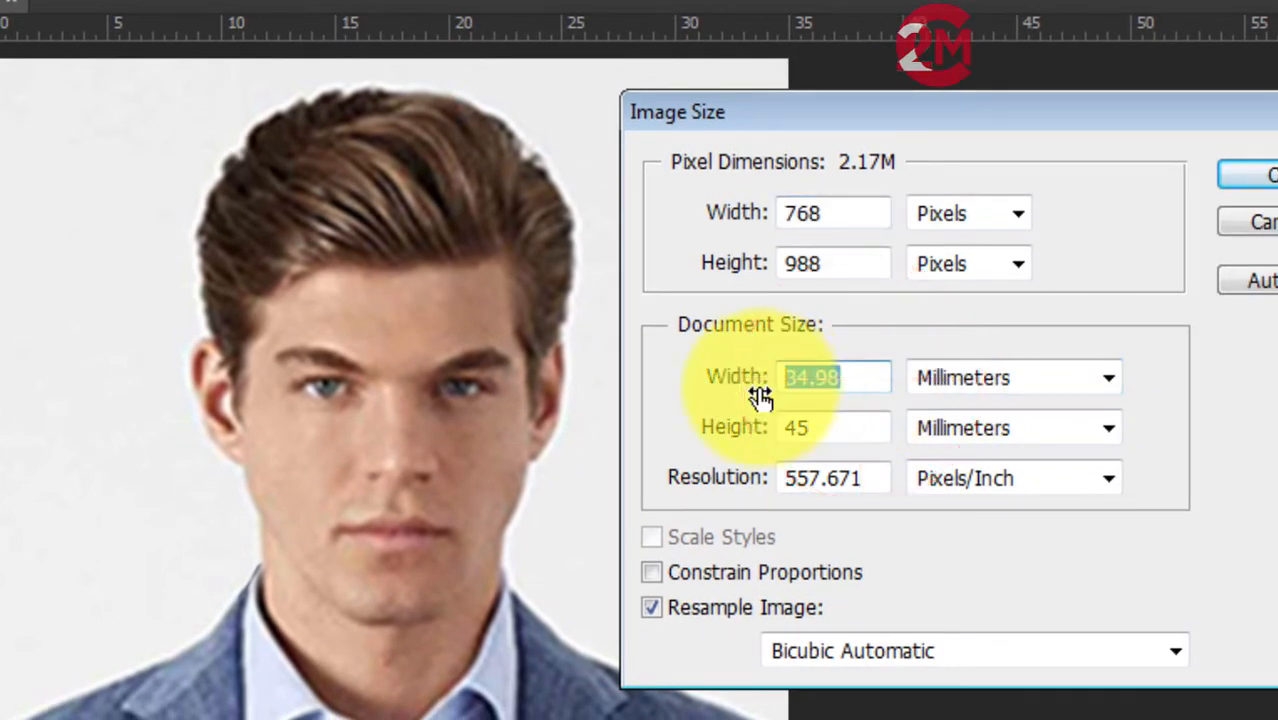
pyautogui.write('35')
pyautogui.moveTo(872, 481); pyautogui.dragTo(762, 486)
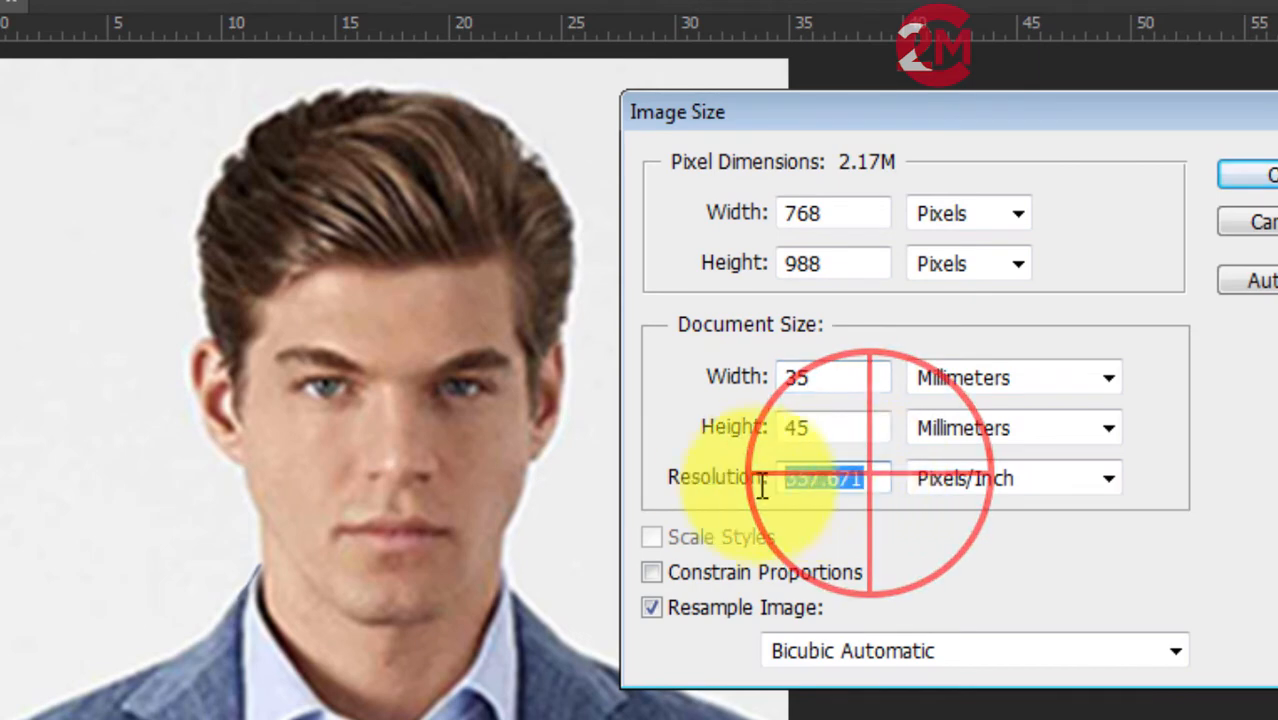
pyautogui.write('300')
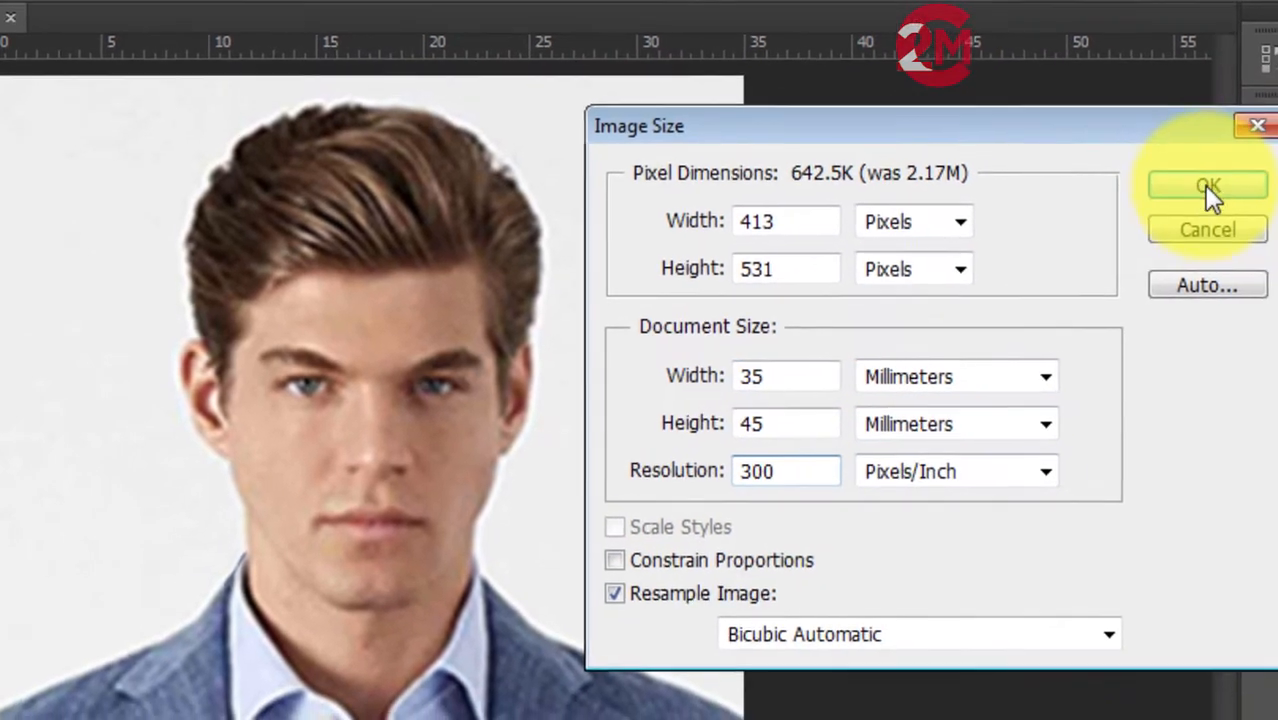
pyautogui.click(1255, 175)
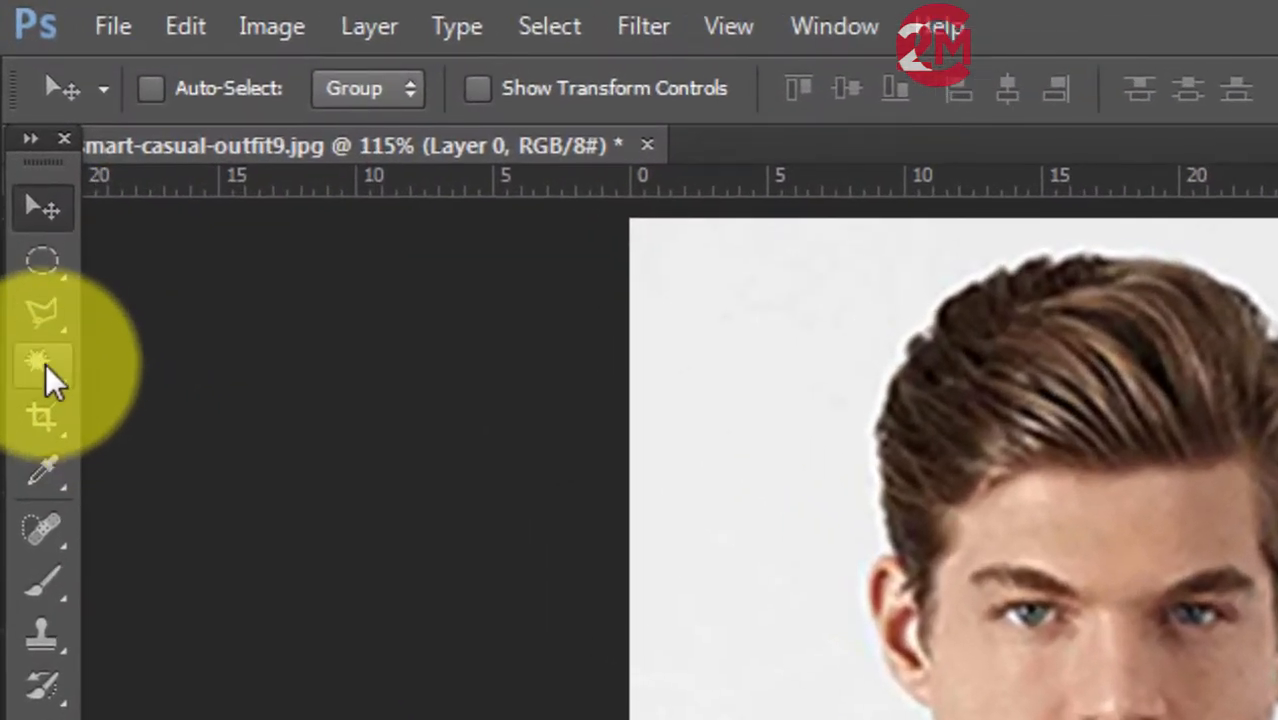
# Select the plain backdrop around the man with the Magic Wand and add a solid color fill layer over it.
pyautogui.click(19, 170)
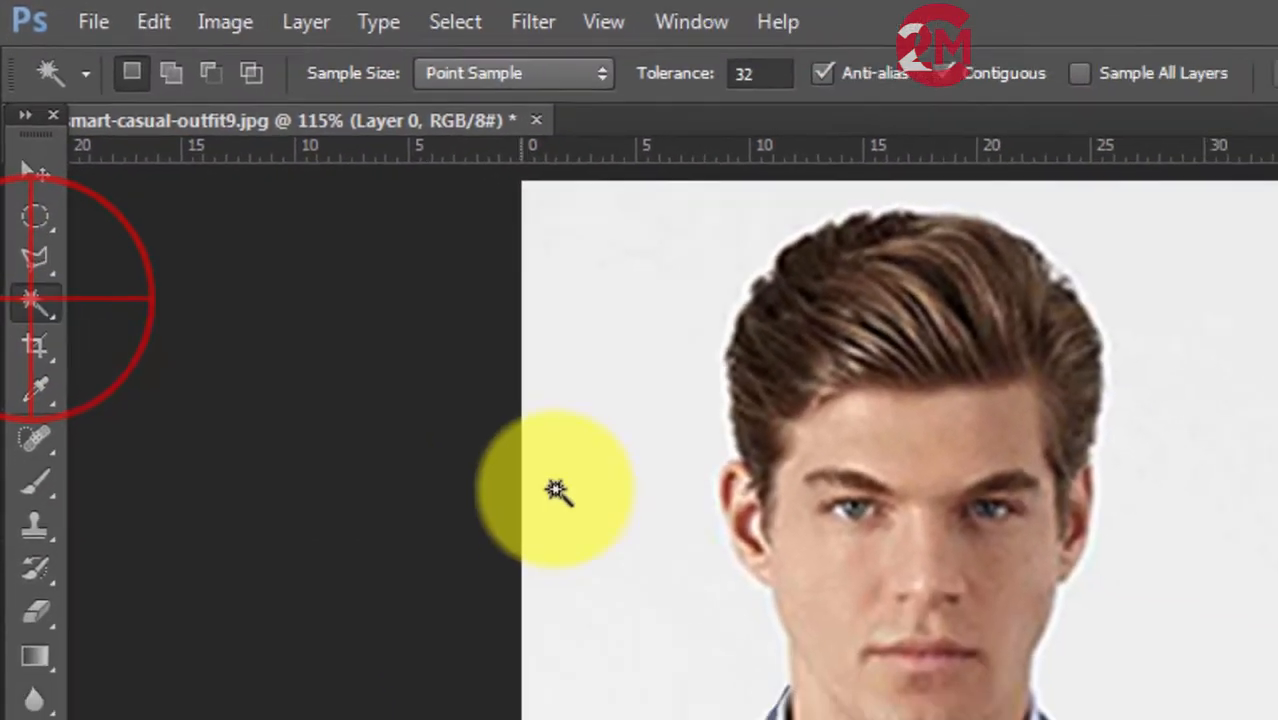
pyautogui.click(630, 477)
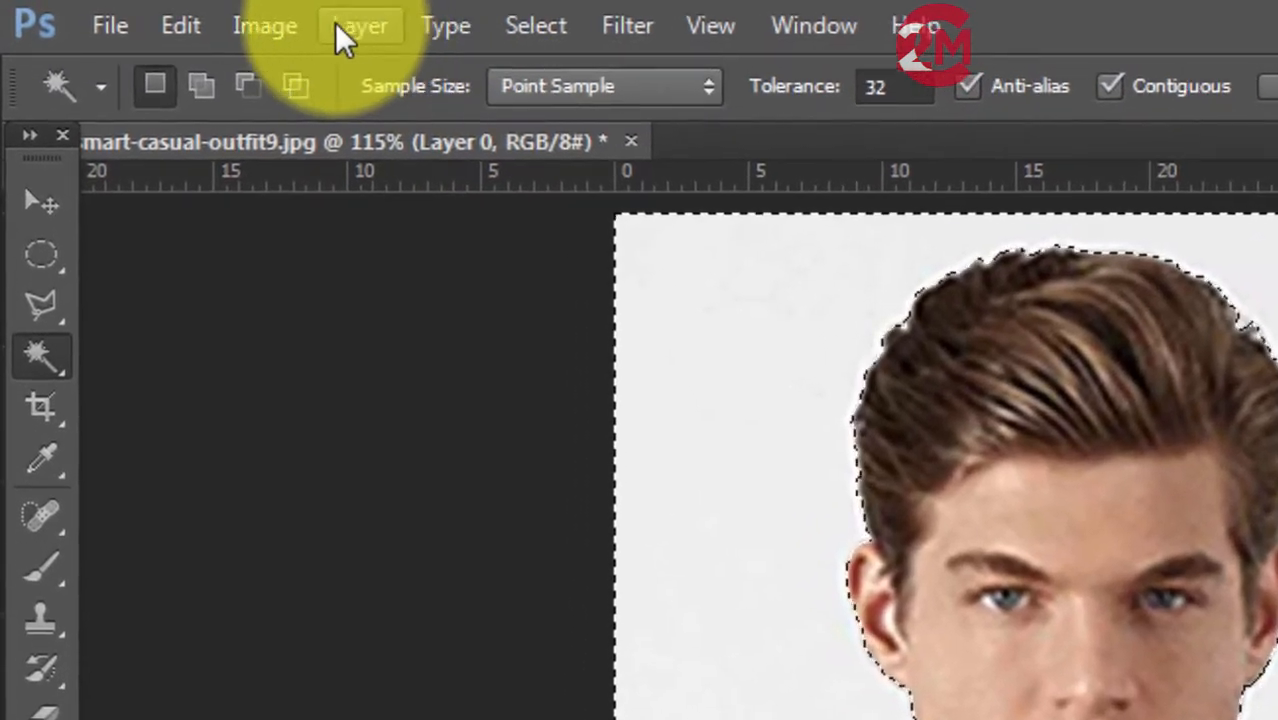
pyautogui.click(345, 28)
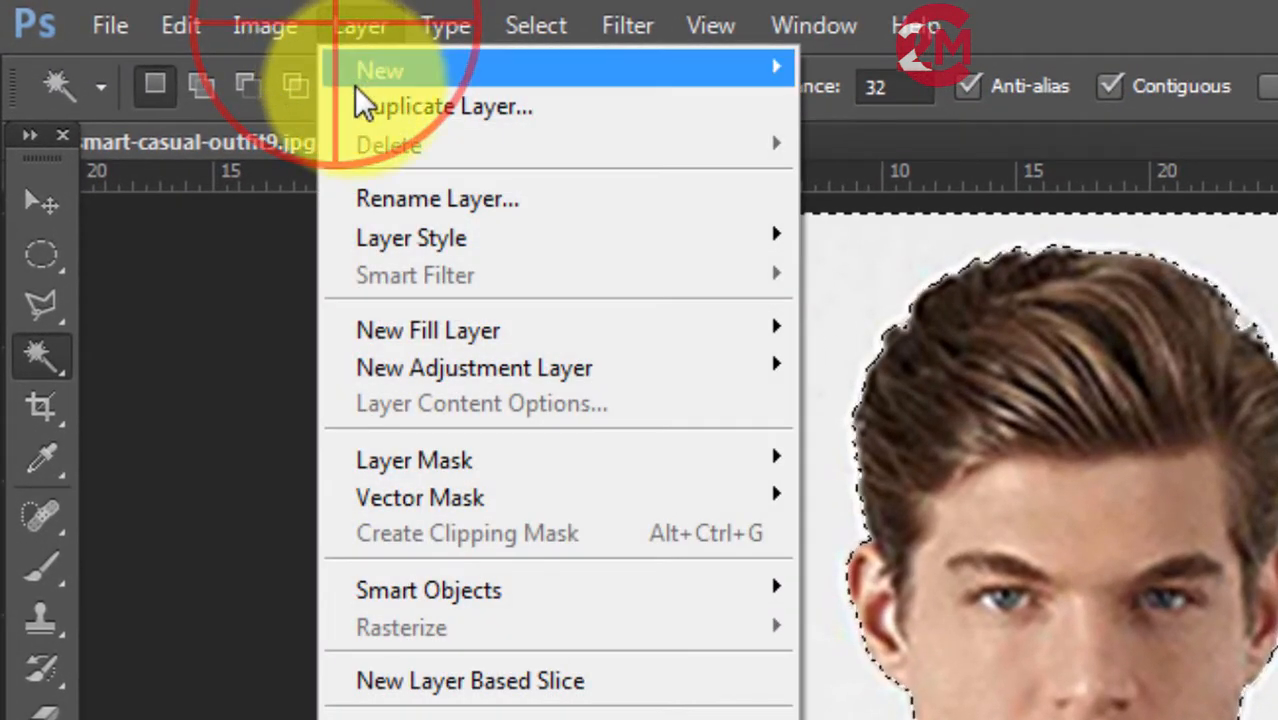
pyautogui.click(370, 330)
pyautogui.click(885, 330)
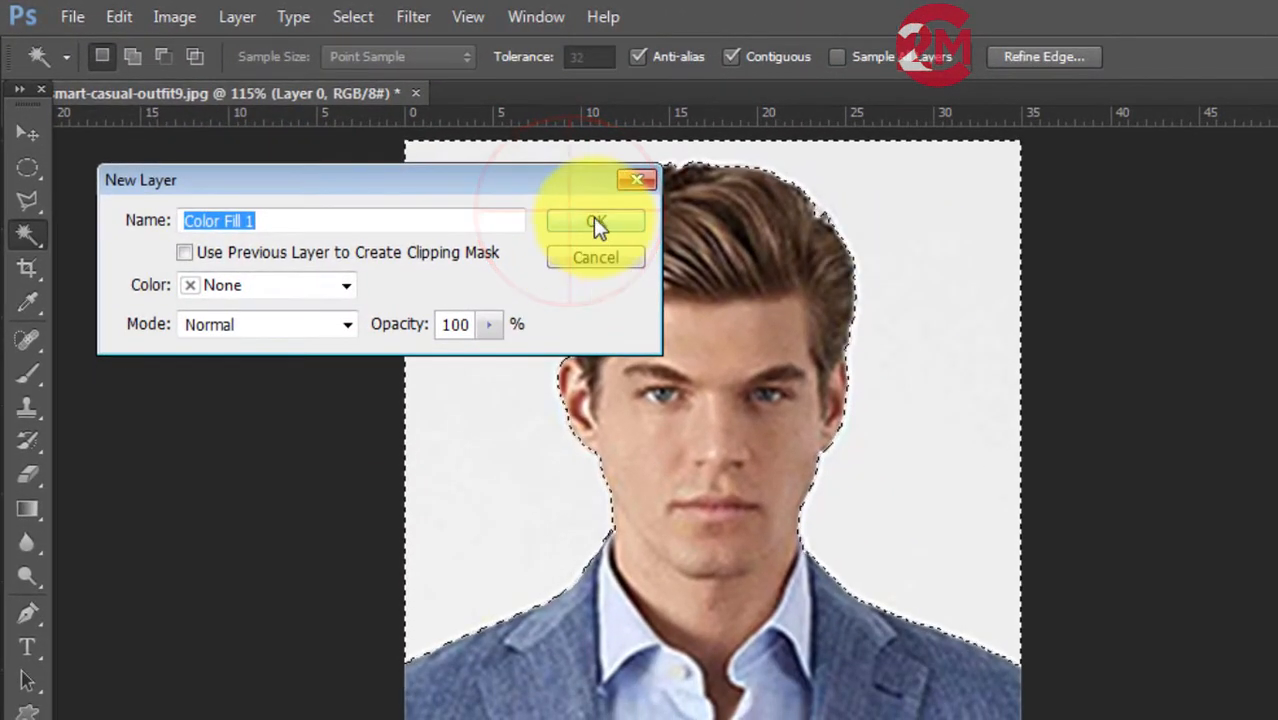
pyautogui.click(773, 294)
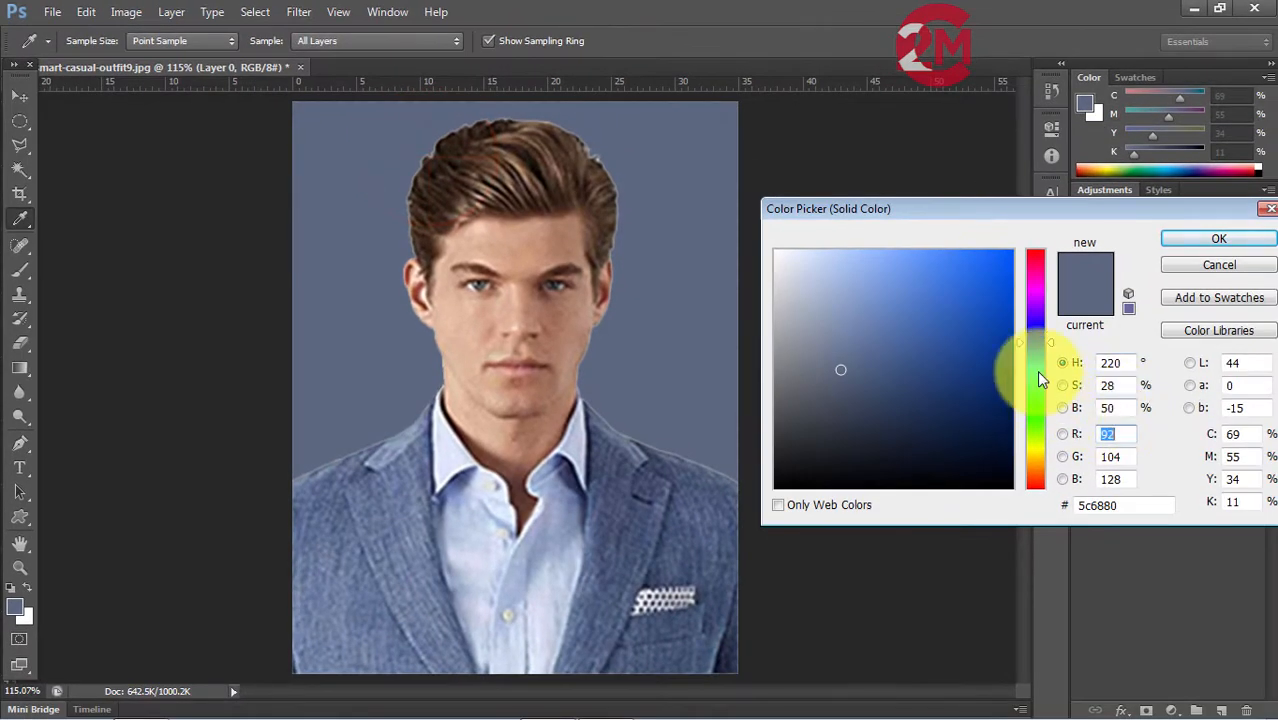
# Set the backdrop fill layer to light cyan, #74e3fb.
pyautogui.click(1040, 370)
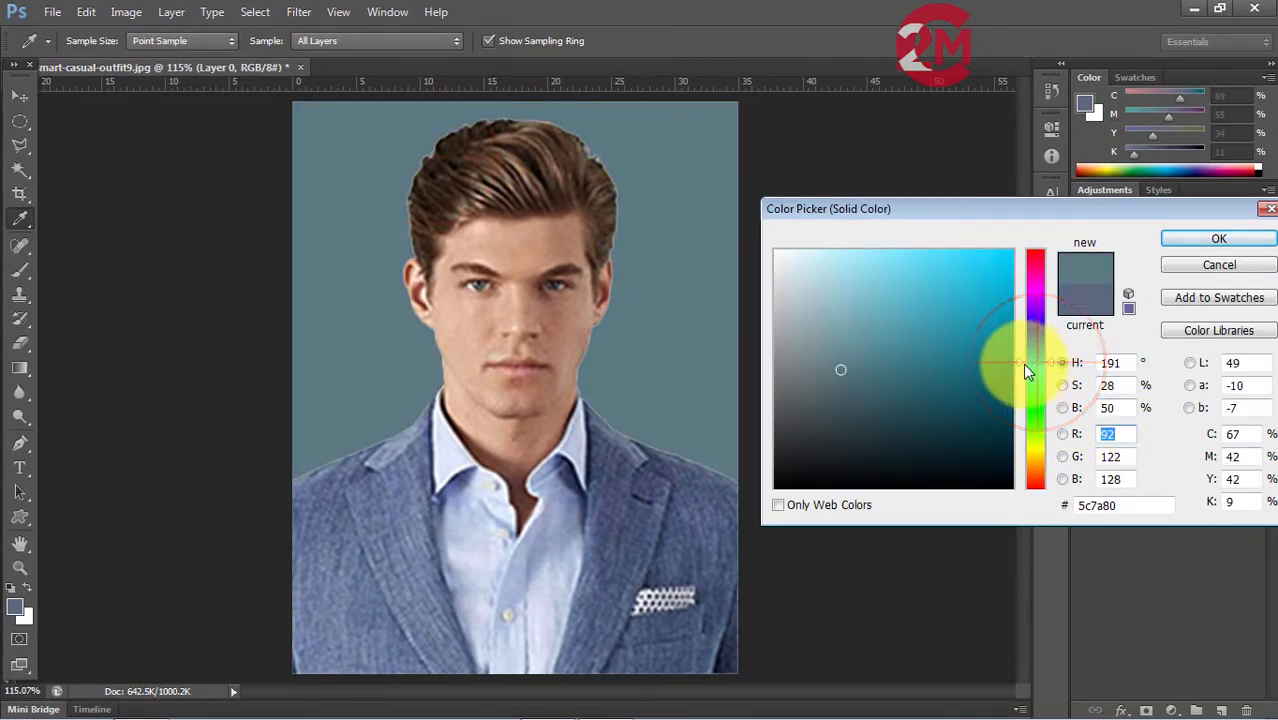
pyautogui.click(902, 253)
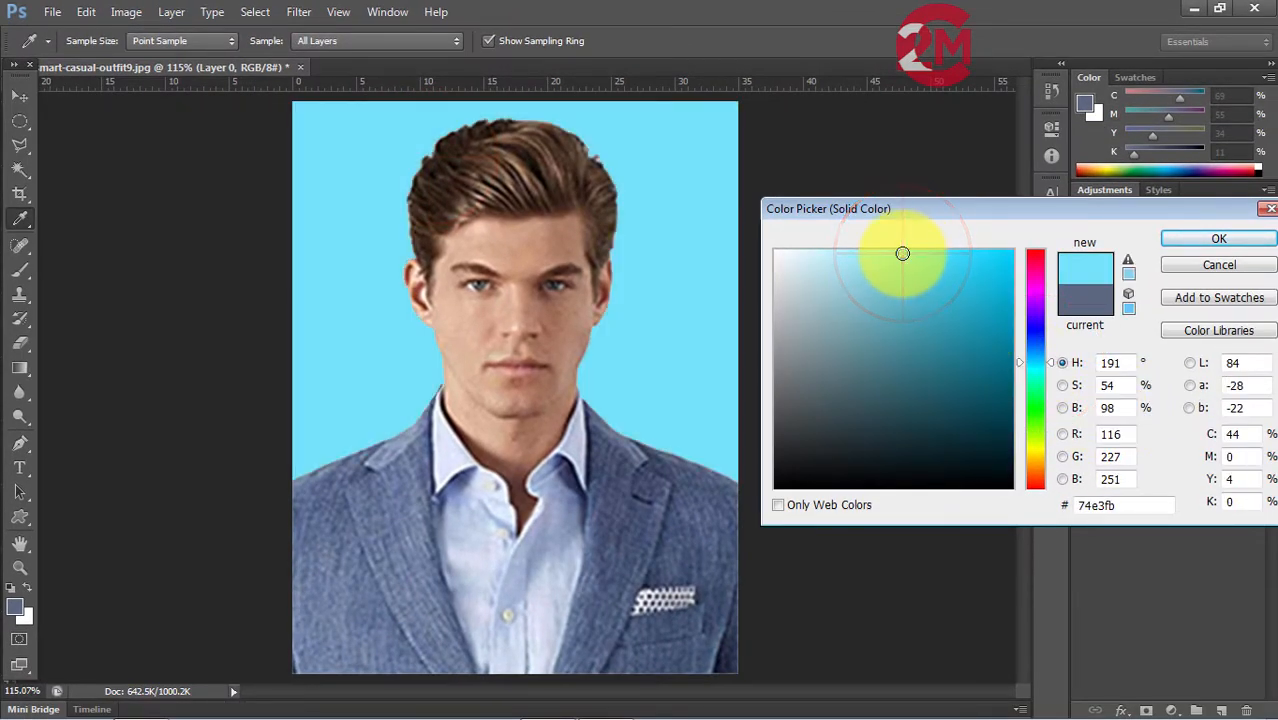
pyautogui.click(1218, 241)
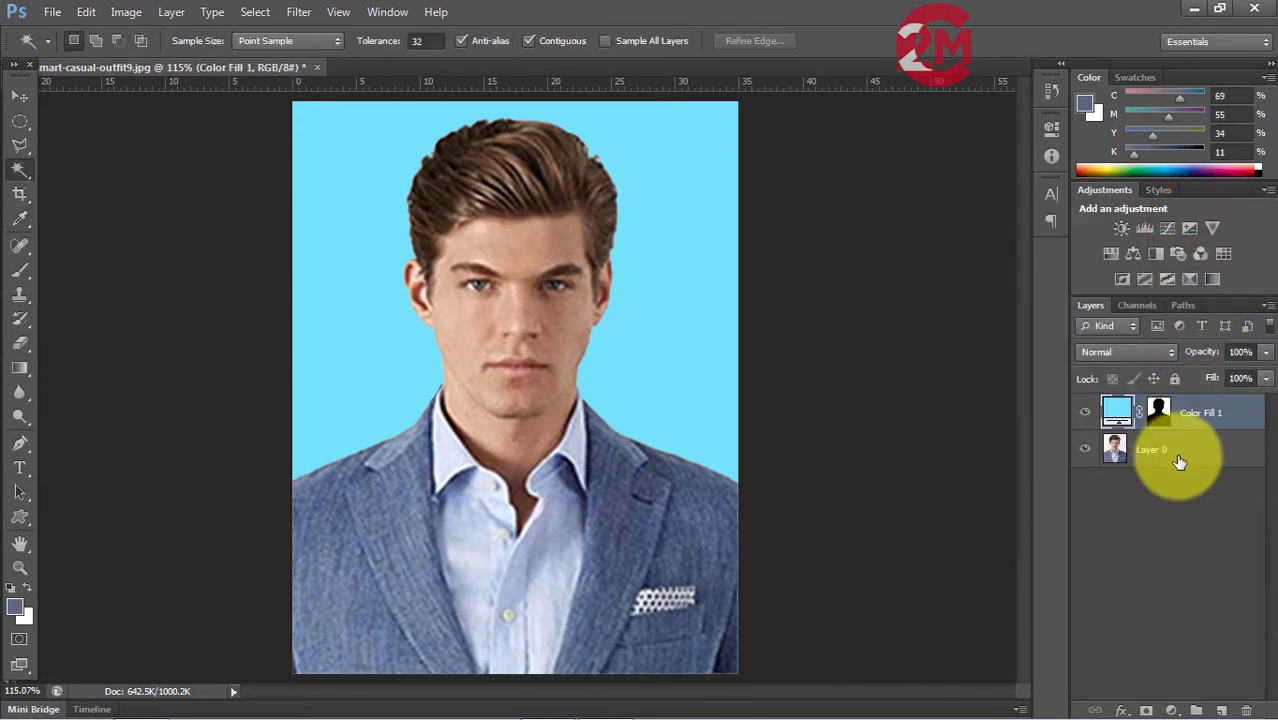
# Merge the visible fill and photo layers into one layer.
pyautogui.click(171, 12)
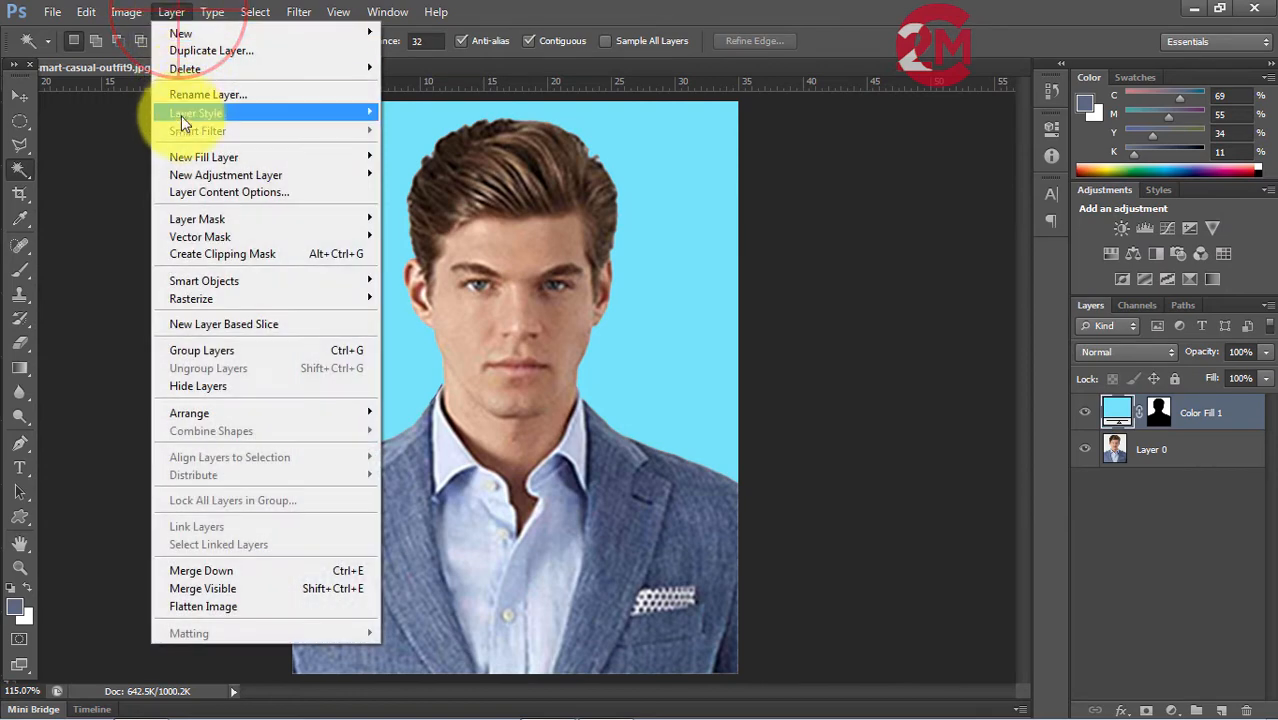
pyautogui.click(225, 571)
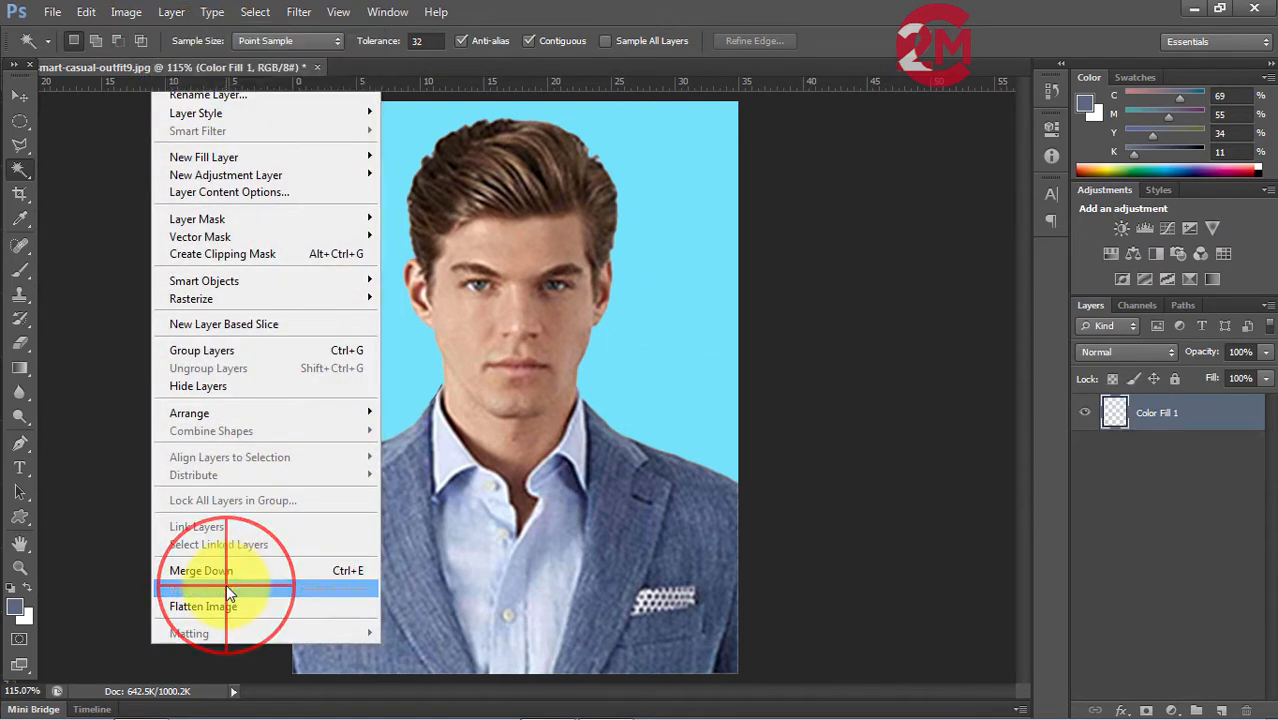
pyautogui.click(20, 95)
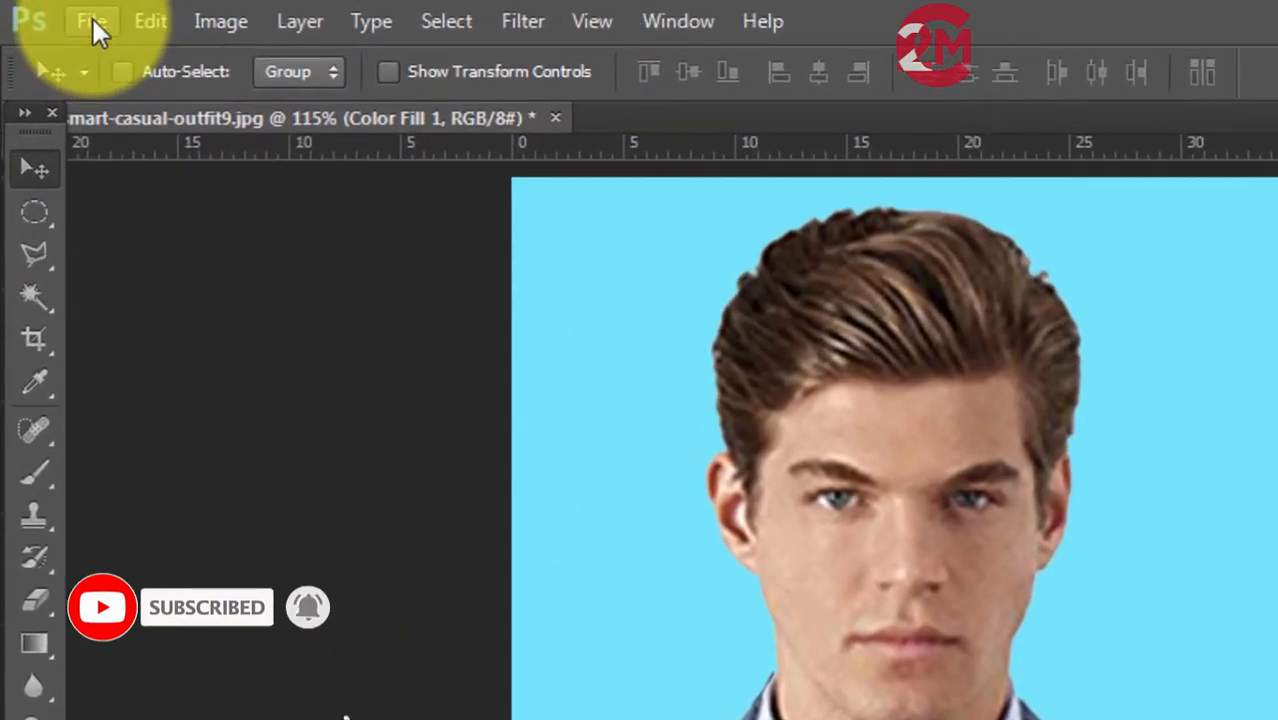
# Create a new blank A4 document from the International Paper preset, 210 x 297 mm at 300 pixels/inch in CMYK.
pyautogui.click(84, 20)
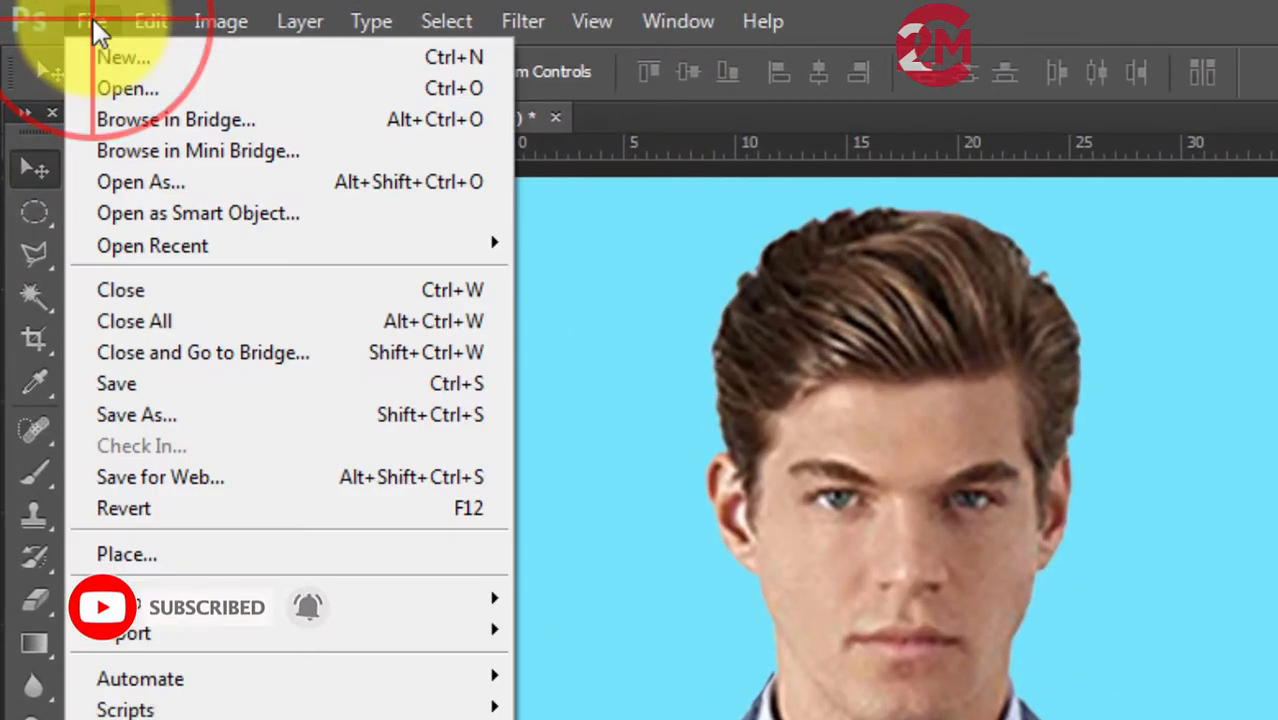
pyautogui.click(120, 57)
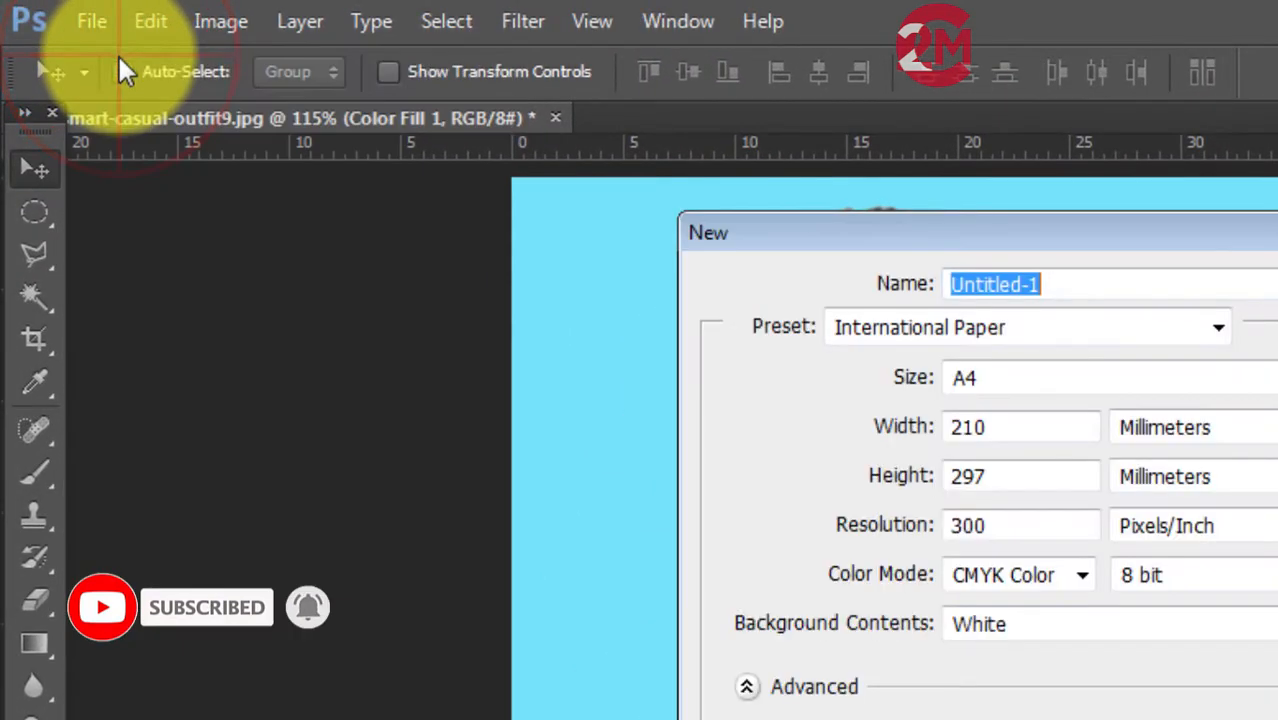
pyautogui.click(1042, 336)
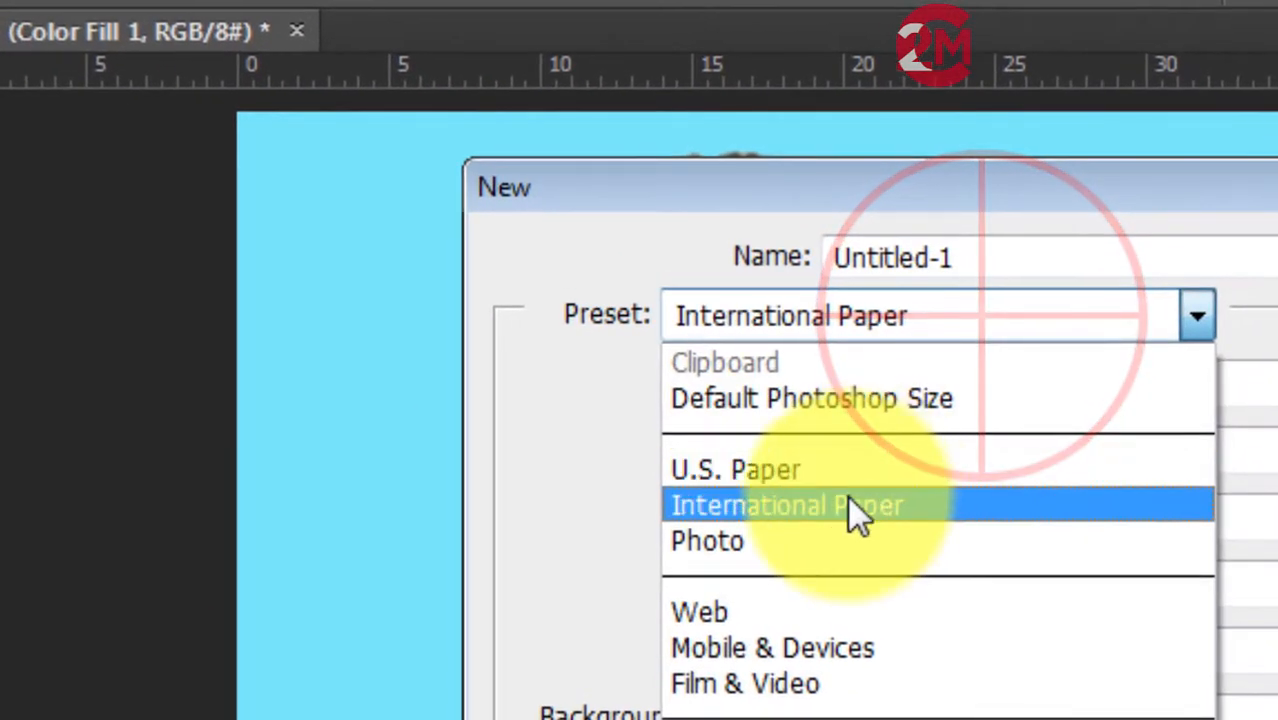
pyautogui.click(939, 464)
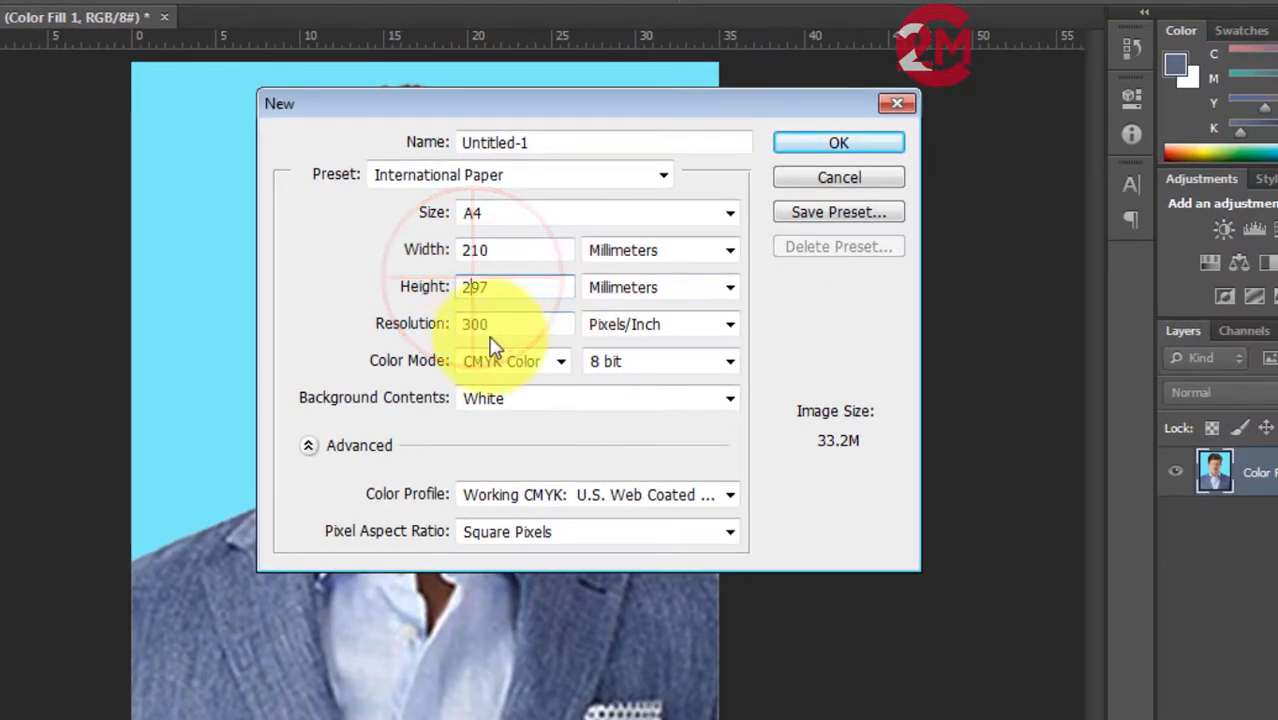
pyautogui.click(945, 168)
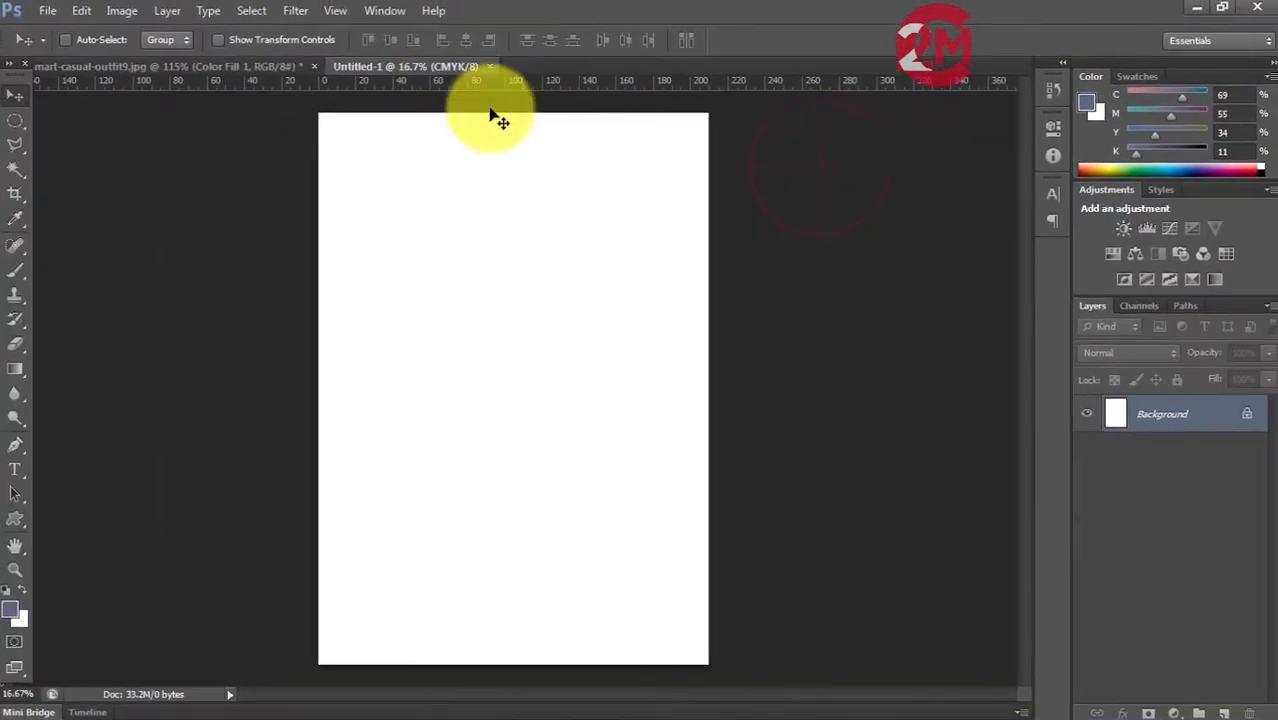
# Detach the blank A4 document into a floating window over the photo.
pyautogui.click(389, 67)
pyautogui.moveTo(464, 85); pyautogui.dragTo(551, 113)
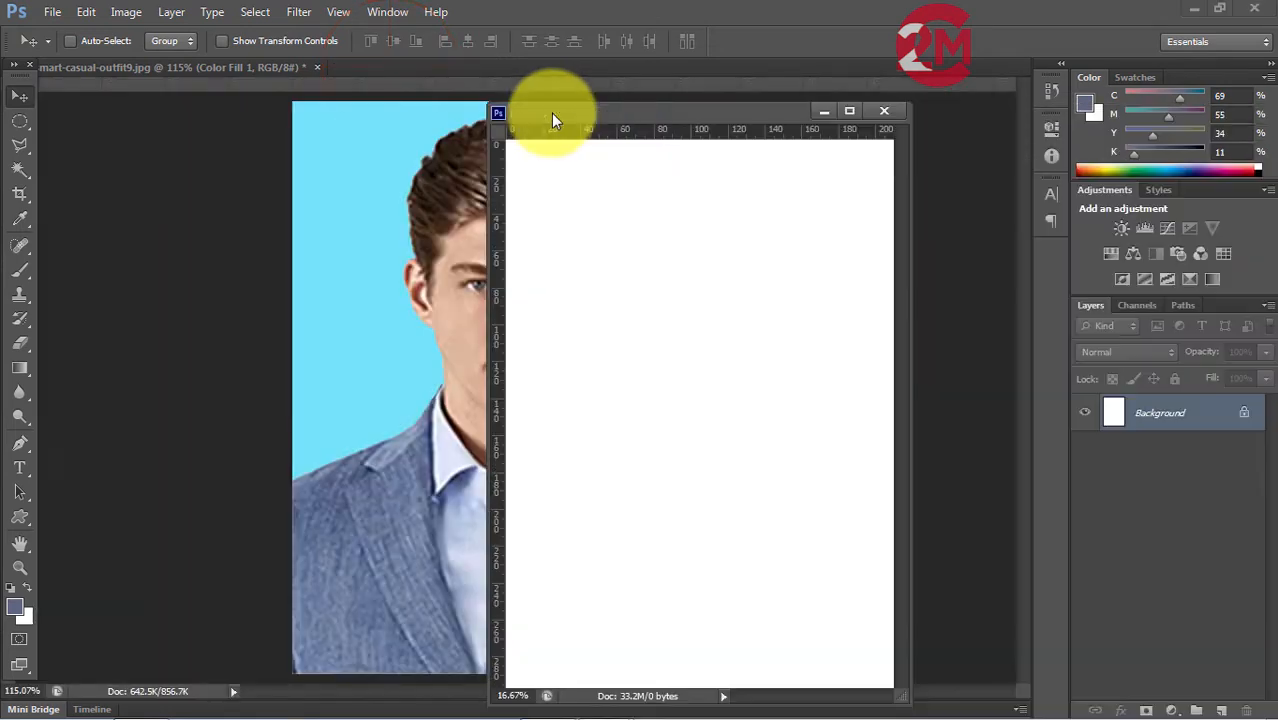
# Float the photo document in its own window and arrange it side by side with the blank A4 document.
pyautogui.click(209, 66)
pyautogui.moveTo(244, 87); pyautogui.dragTo(286, 90)
pyautogui.moveTo(635, 115); pyautogui.dragTo(728, 89)
pyautogui.click(18, 97)
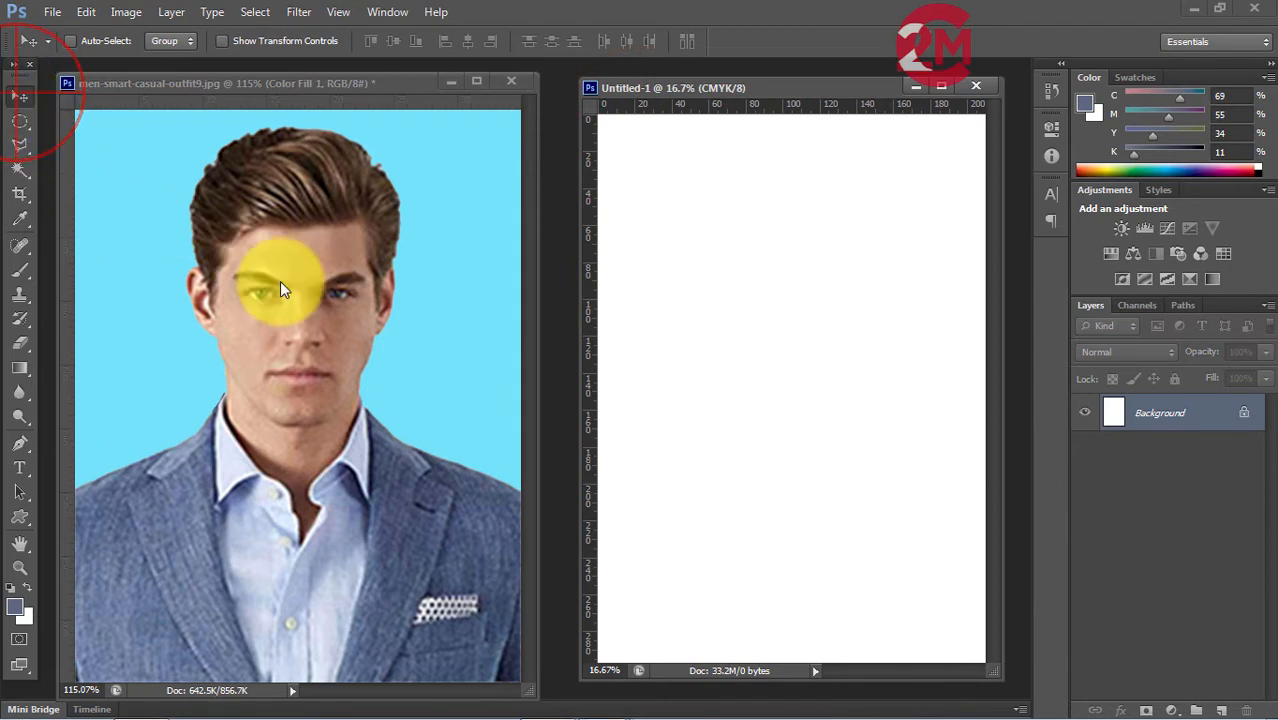
# Copy the photo onto the A4 document with the Move tool and position it in the page's upper-left corner.
pyautogui.moveTo(250, 337); pyautogui.dragTo(727, 343)
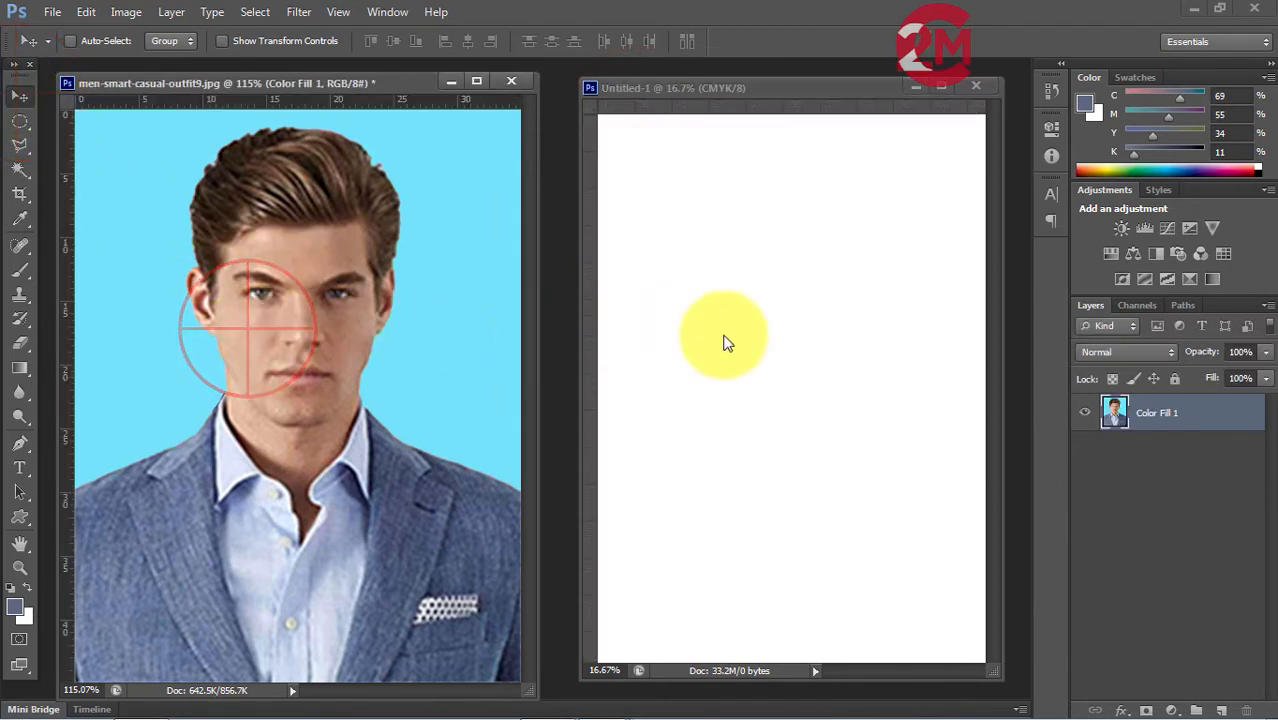
pyautogui.moveTo(401, 371); pyautogui.dragTo(664, 170)
pyautogui.moveTo(582, 230); pyautogui.dragTo(519, 240)
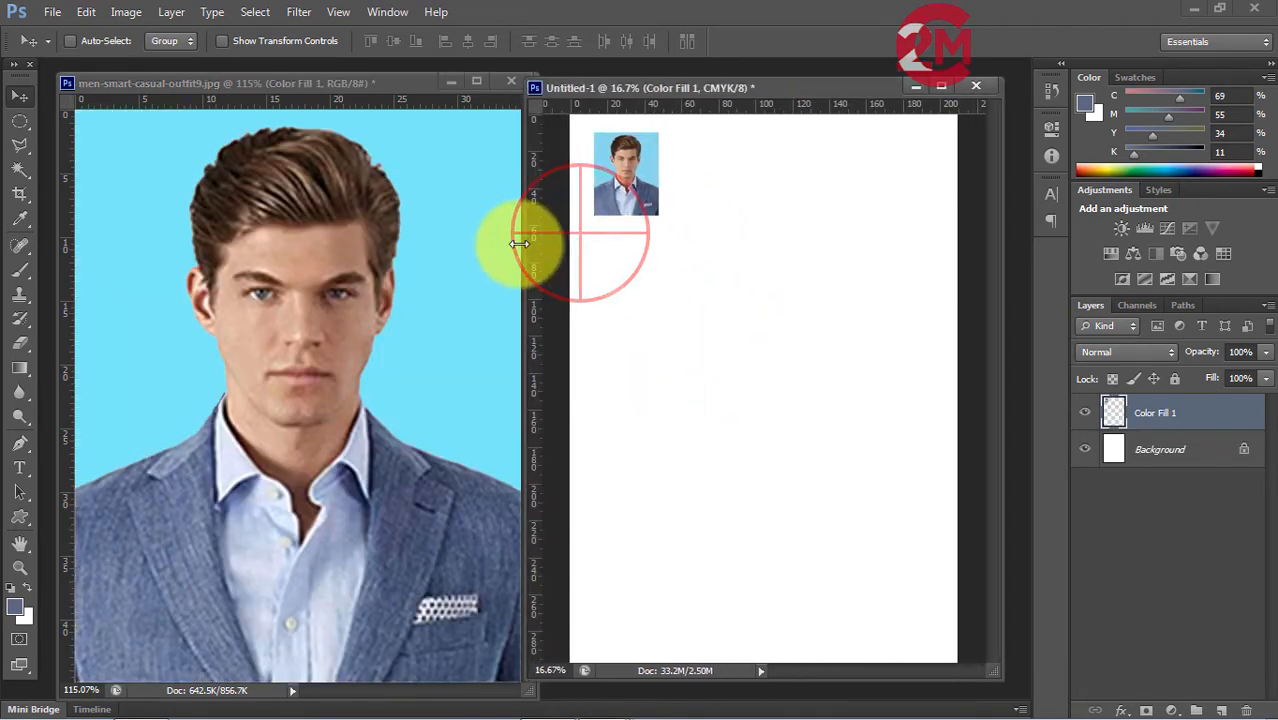
pyautogui.moveTo(868, 78); pyautogui.dragTo(870, 60)
pyautogui.moveTo(622, 172); pyautogui.dragTo(609, 173)
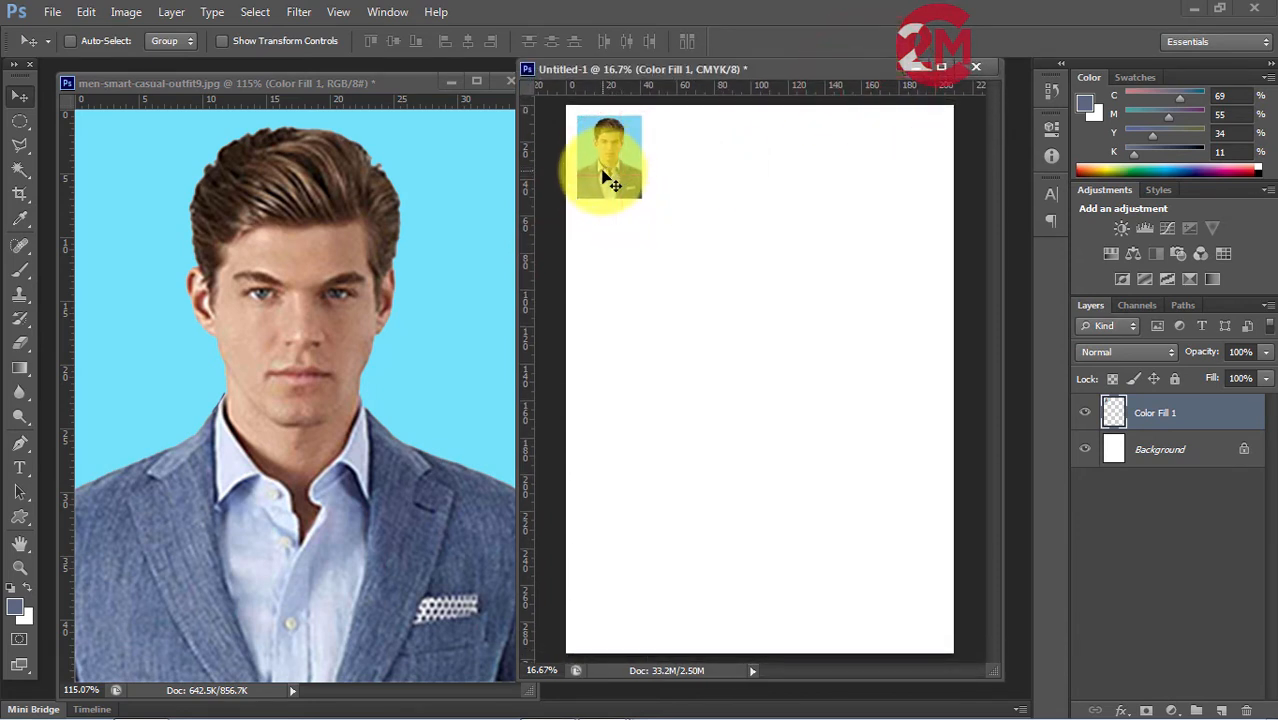
# Duplicate the photo along the page's top edge to make a row of four evenly spaced photos.
pyautogui.moveTo(608, 176); pyautogui.dragTo(741, 170)
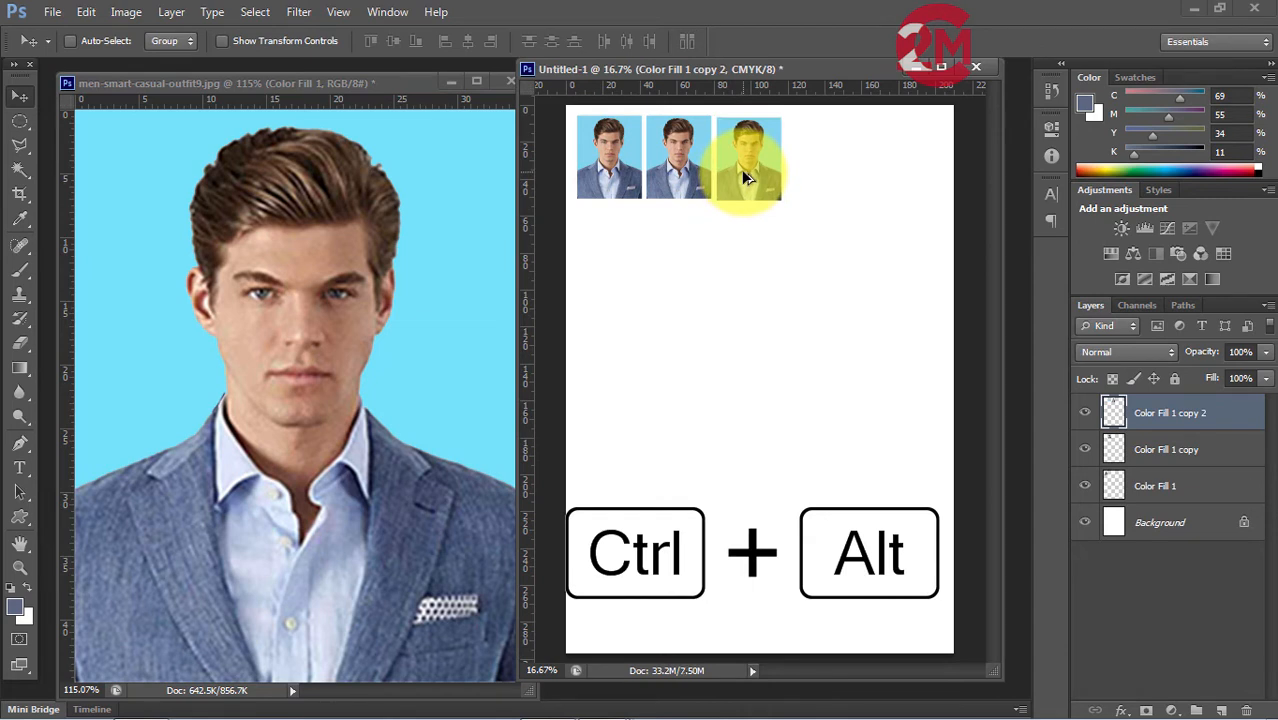
pyautogui.hotkey('ctrl', 'alt', 'z')
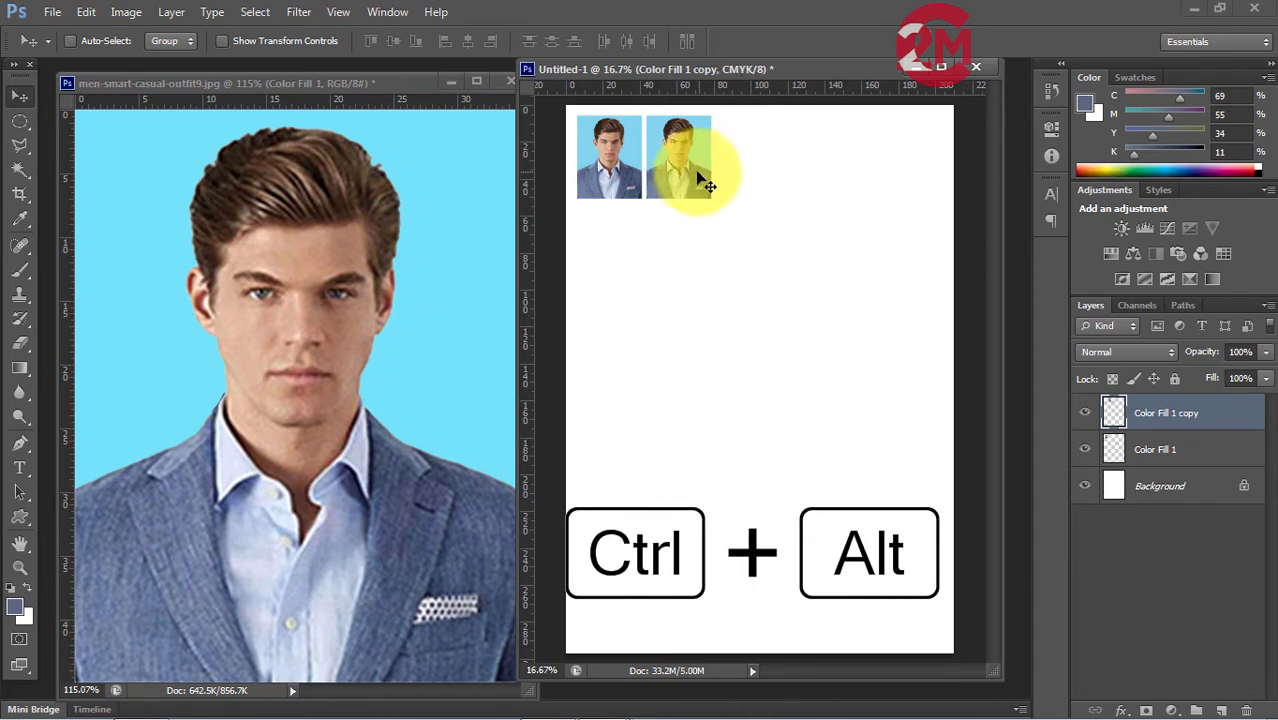
pyautogui.moveTo(690, 173); pyautogui.dragTo(825, 165)
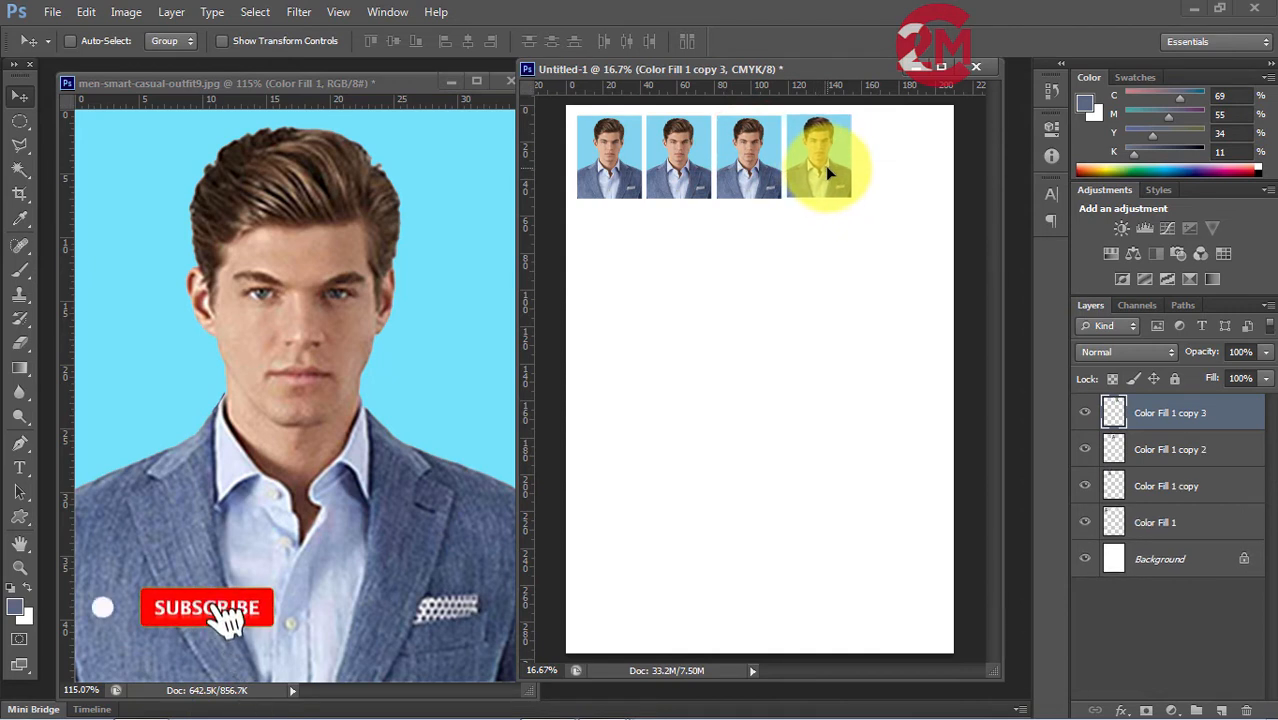
# Select the fourth photo's layer, Color Fill 1 copy 3, and duplicate it as the fifth photo in the top row.
pyautogui.click(826, 168)
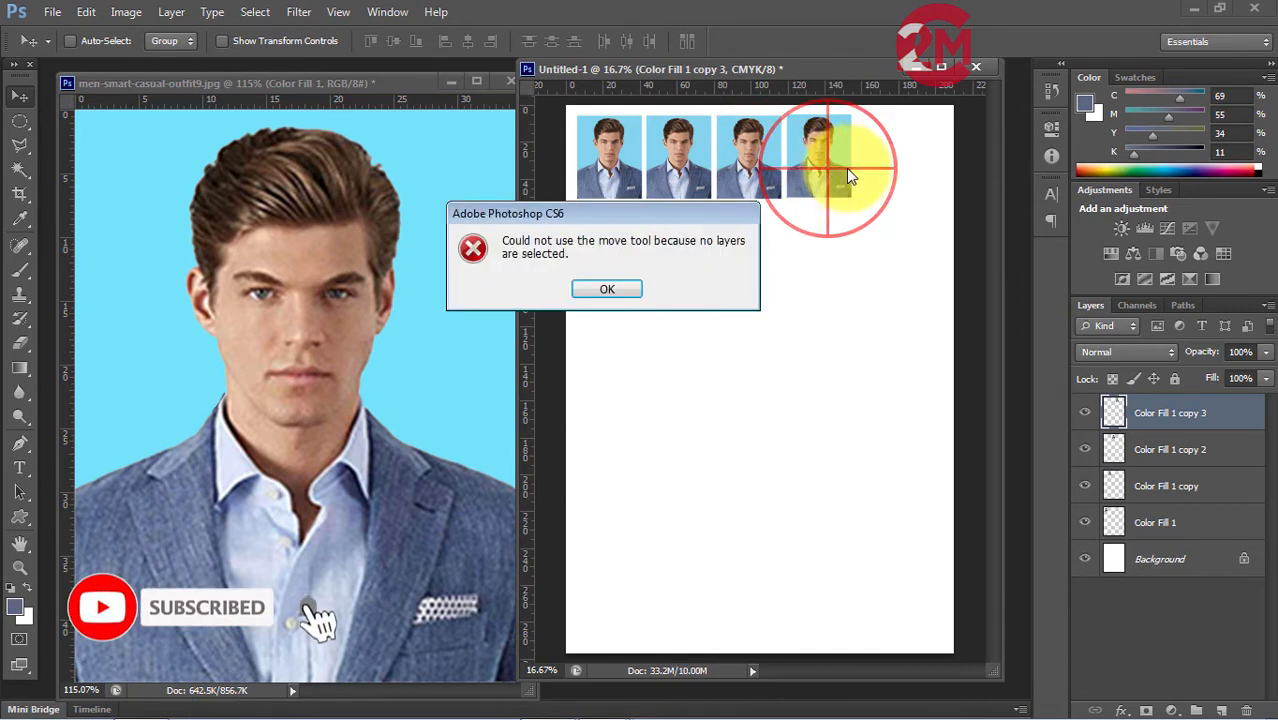
pyautogui.click(617, 290)
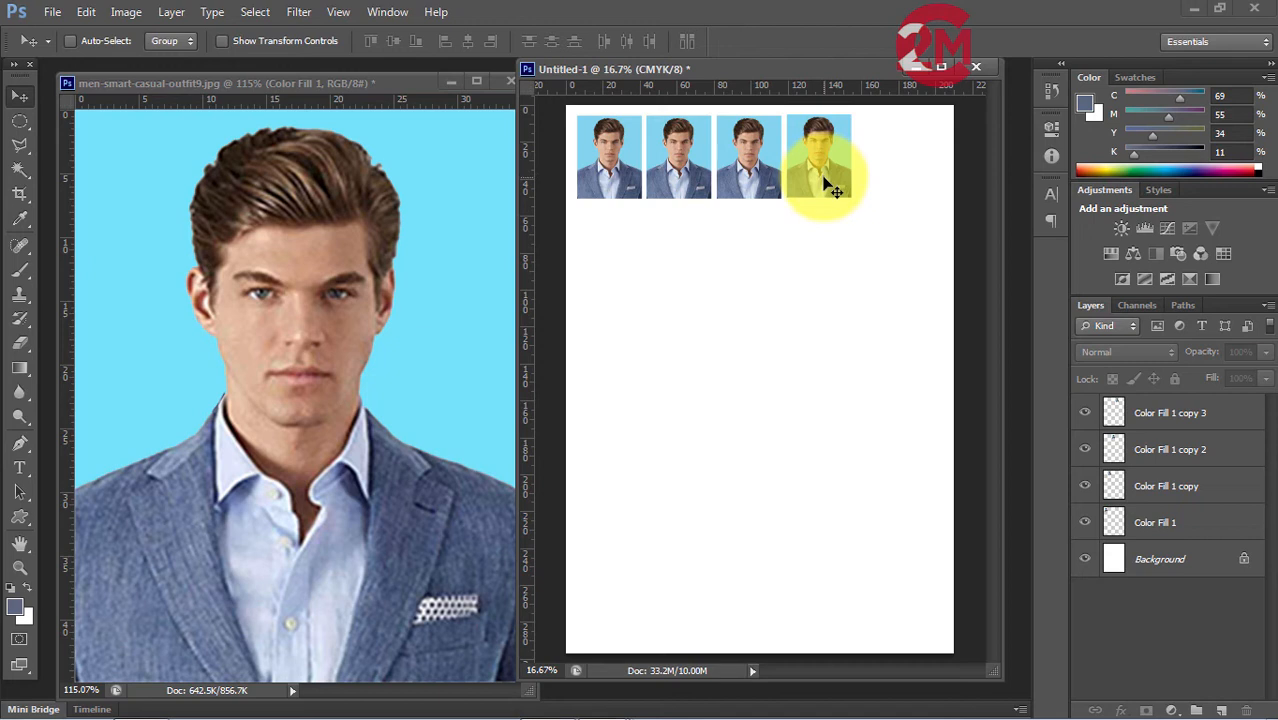
pyautogui.click(836, 162)
pyautogui.click(625, 289)
pyautogui.rightClick(818, 162)
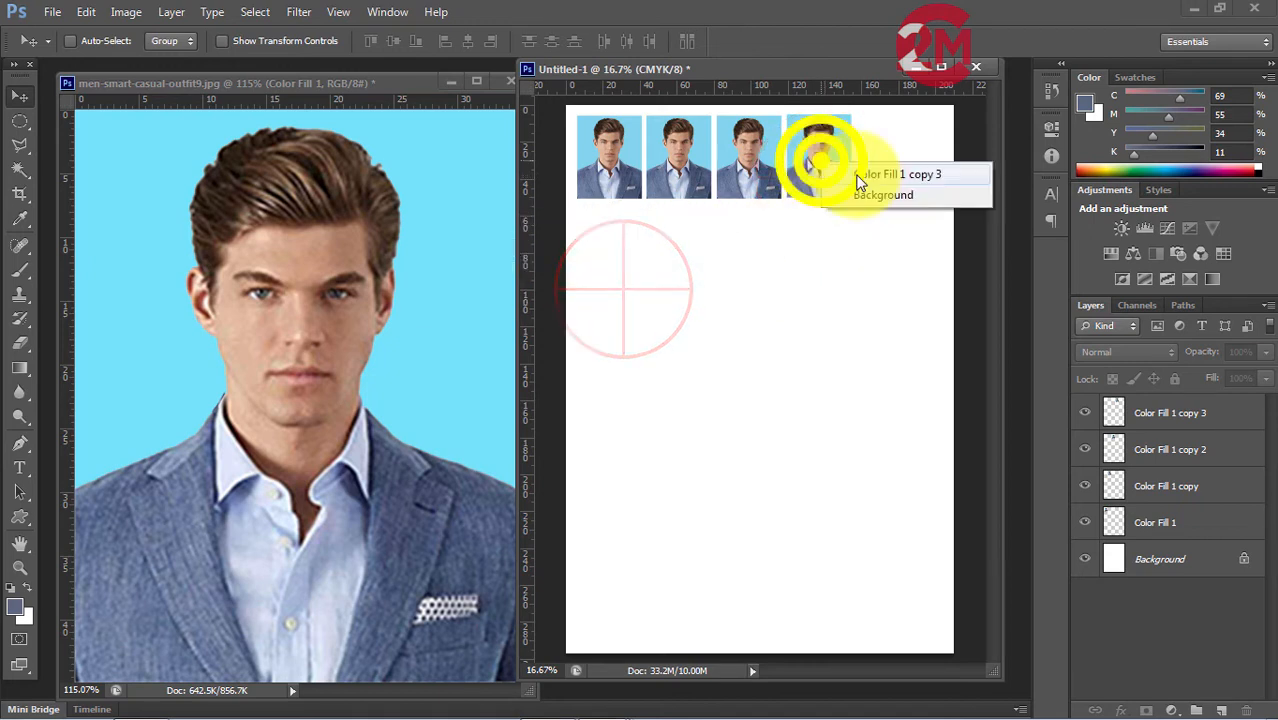
pyautogui.click(860, 176)
pyautogui.hotkey('ctrl', 'alt')
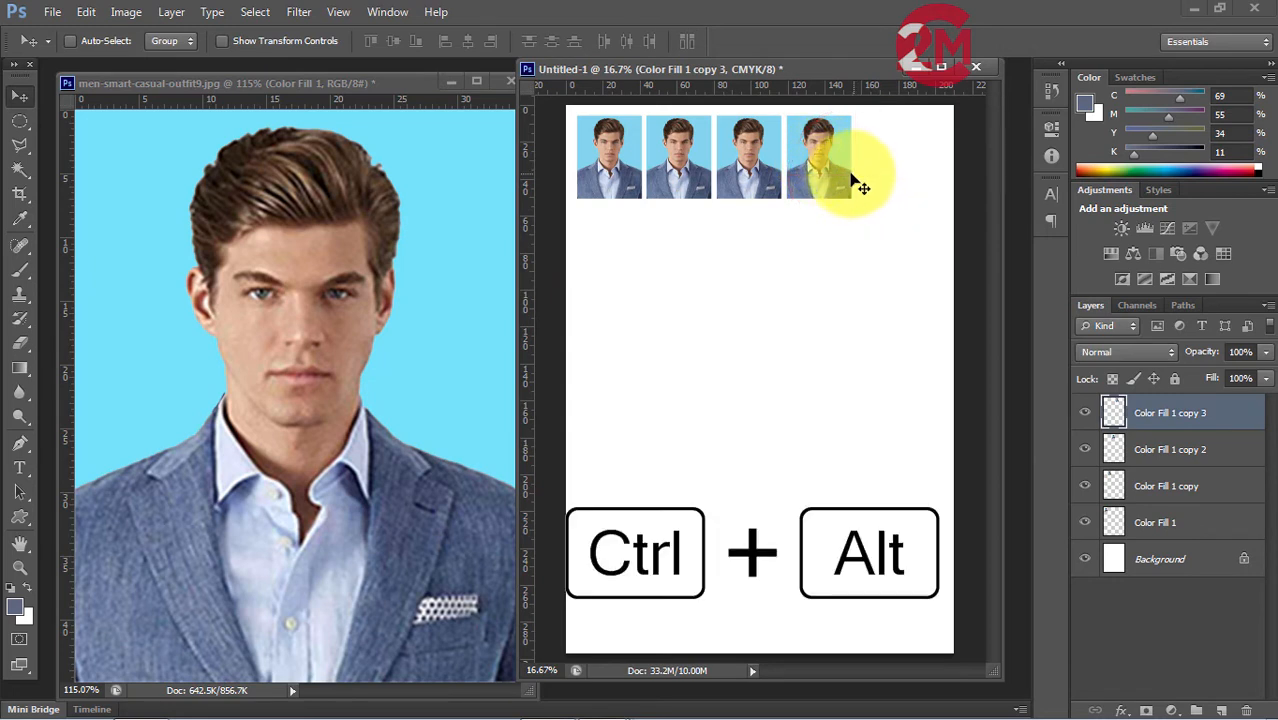
pyautogui.moveTo(822, 178); pyautogui.dragTo(892, 177)
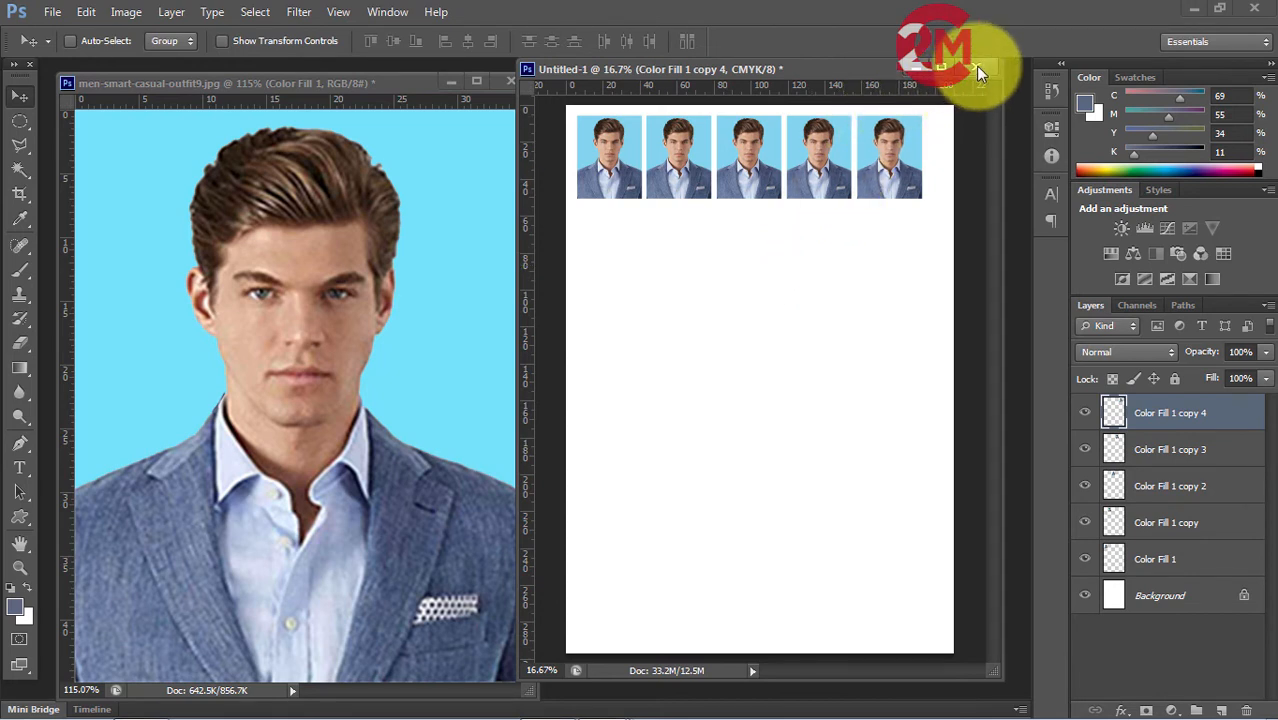
# Select all five photo layers and duplicate the row down the page to make six evenly spaced rows.
pyautogui.keyDown('shift'); pyautogui.click(1150, 570); pyautogui.keyUp('shift')
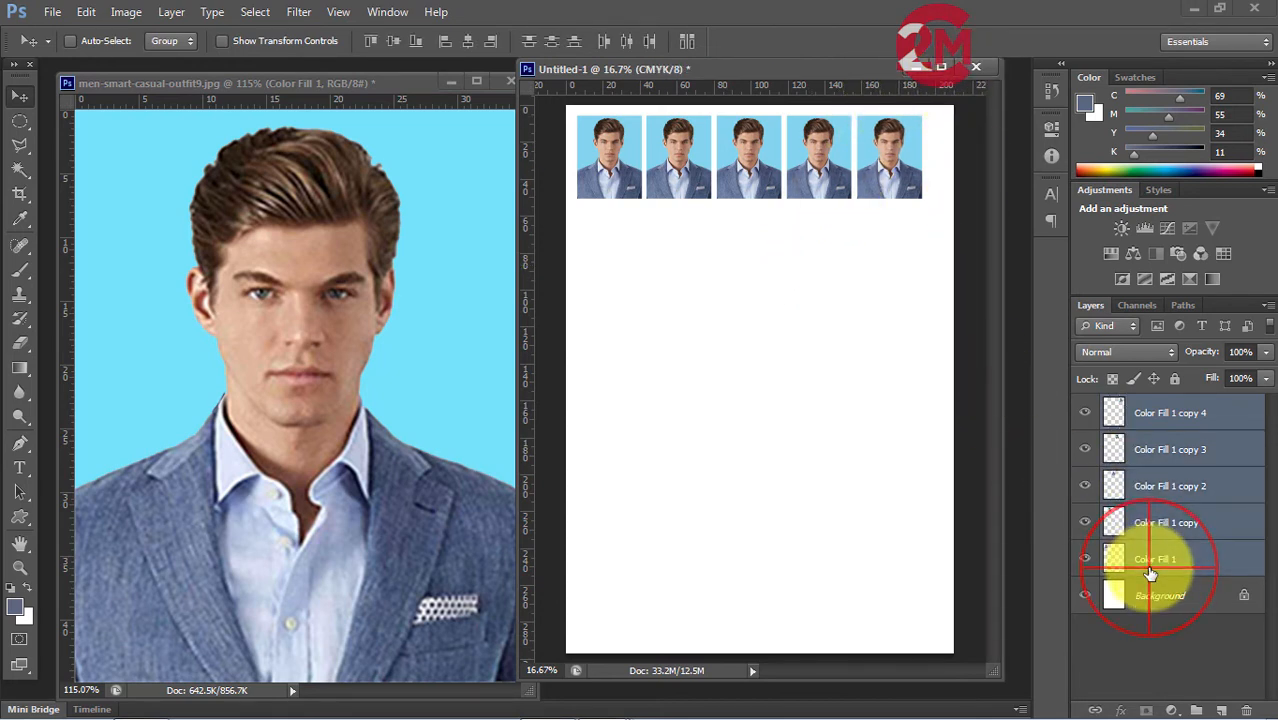
pyautogui.moveTo(685, 174); pyautogui.dragTo(668, 581)
# Minimize the original photo document, fit the A4 sheet to view and widen its window.
pyautogui.click(797, 68)
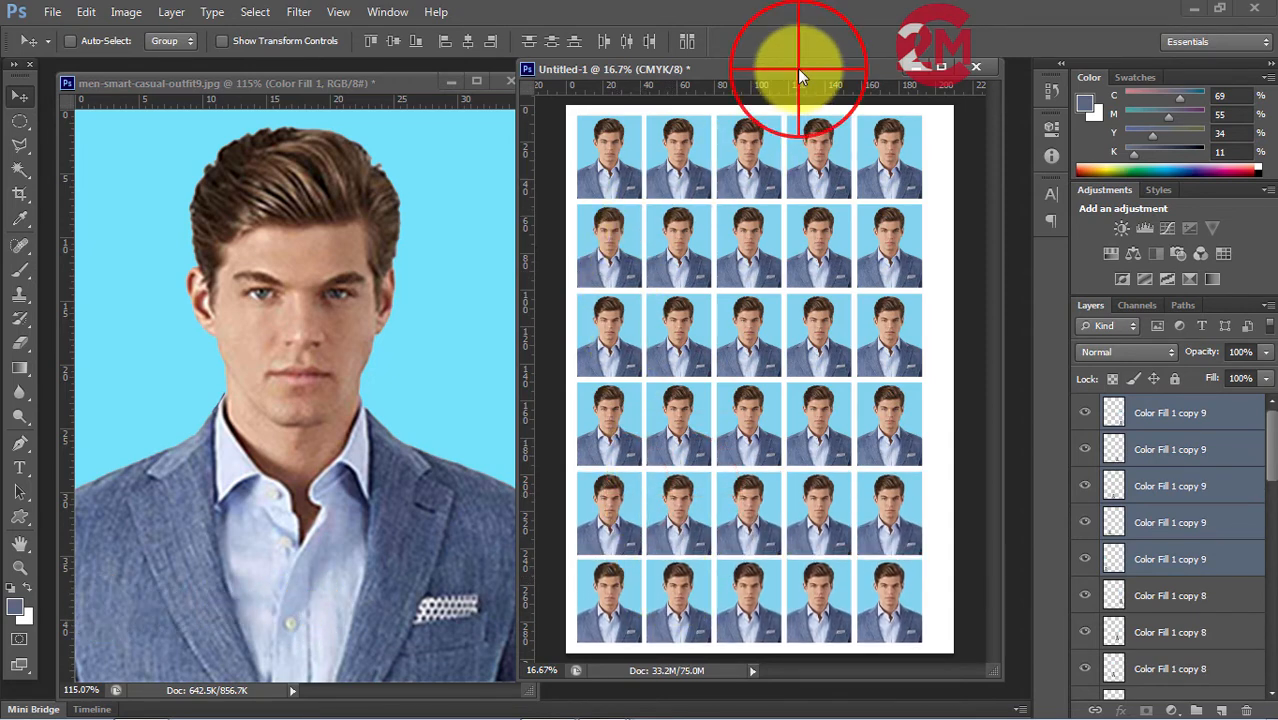
pyautogui.moveTo(797, 68); pyautogui.dragTo(696, 79)
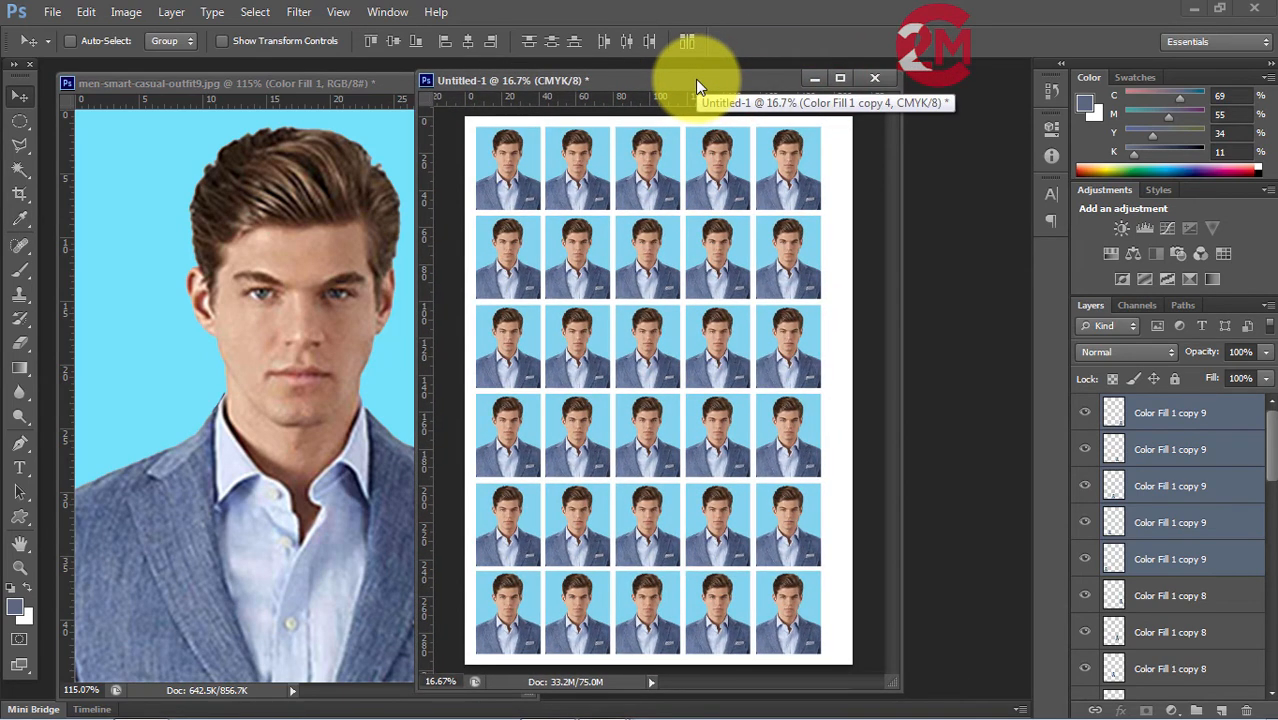
pyautogui.hotkey('ctrl', '0')
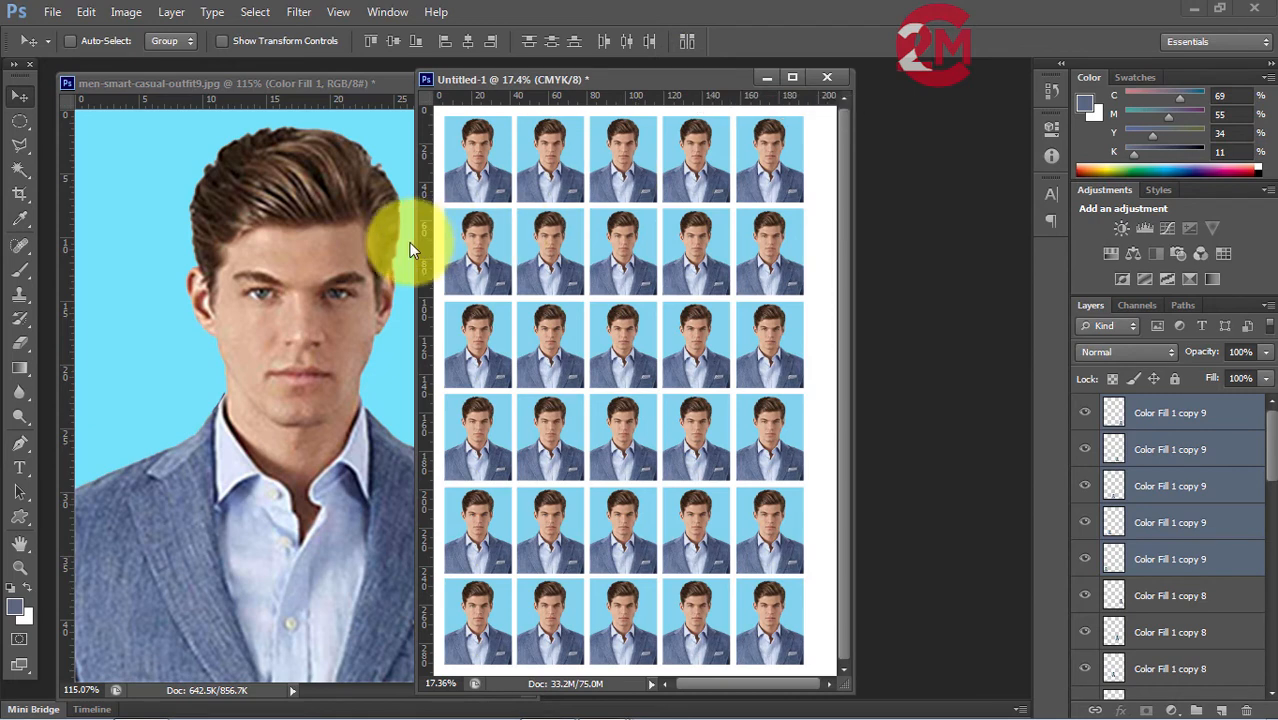
pyautogui.click(355, 82)
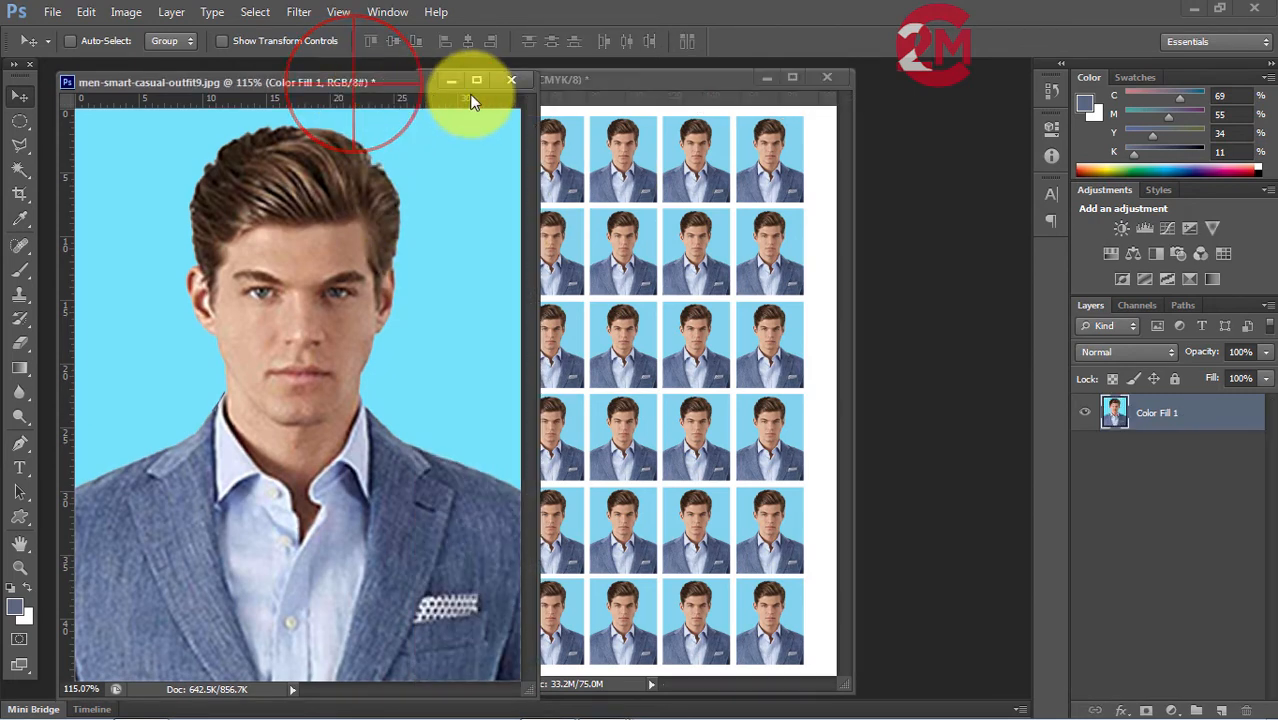
pyautogui.click(449, 81)
pyautogui.moveTo(410, 183); pyautogui.dragTo(150, 229)
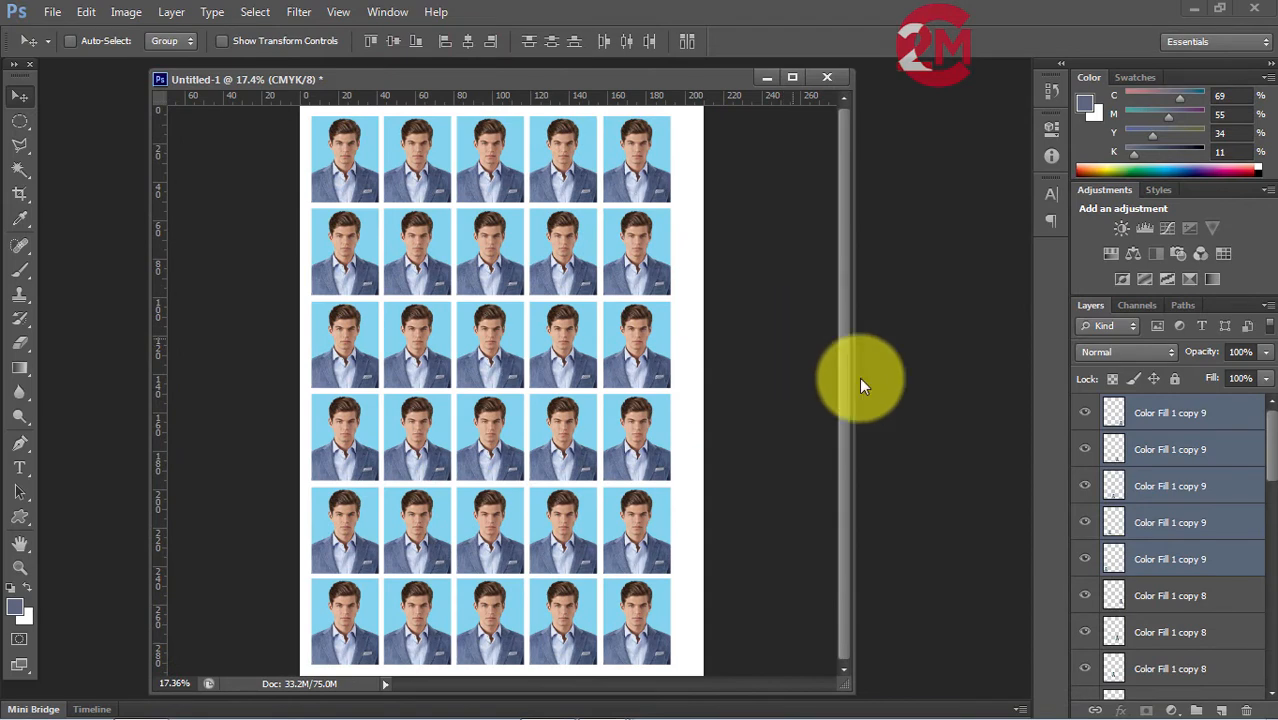
# Try to centre the photo grid by selecting the photo layers down to Color Fill 1 and nudging them right.
pyautogui.moveTo(1268, 525); pyautogui.dragTo(1268, 655)
pyautogui.keyDown('shift'); pyautogui.click(1170, 644); pyautogui.keyUp('shift')
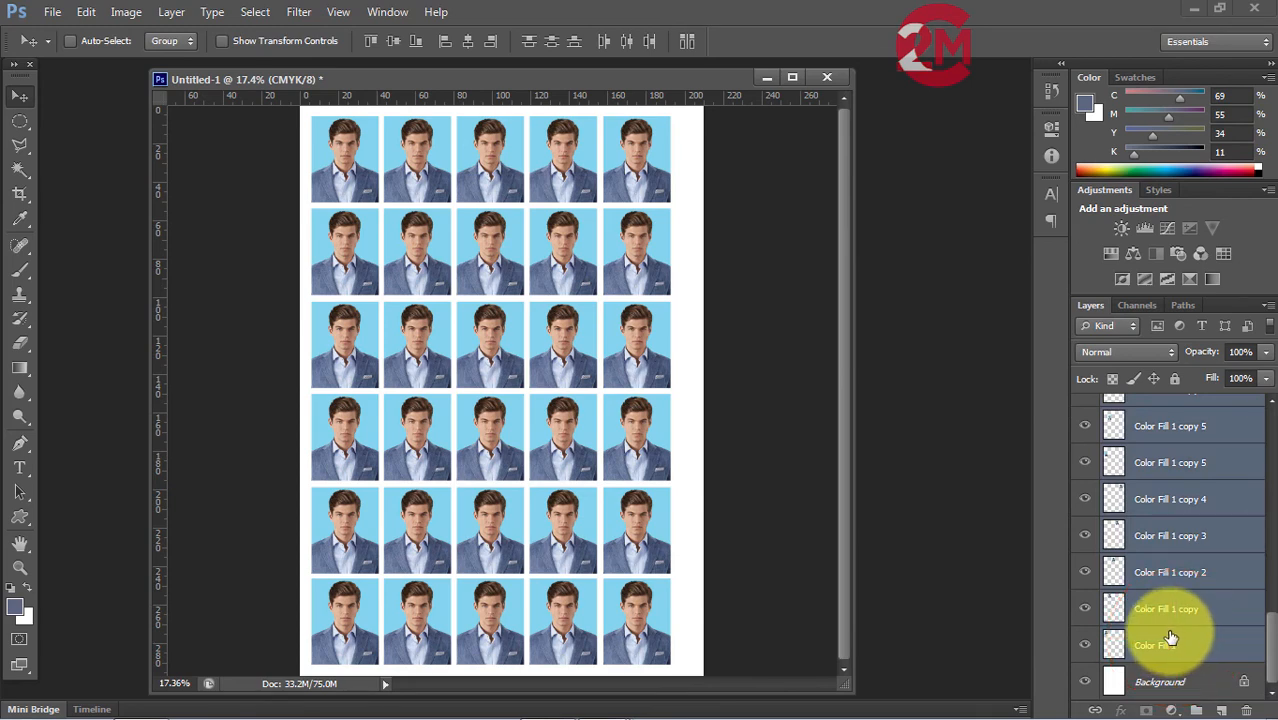
pyautogui.hotkey('shift', 'Right')
pyautogui.hotkey('shift', 'Right')
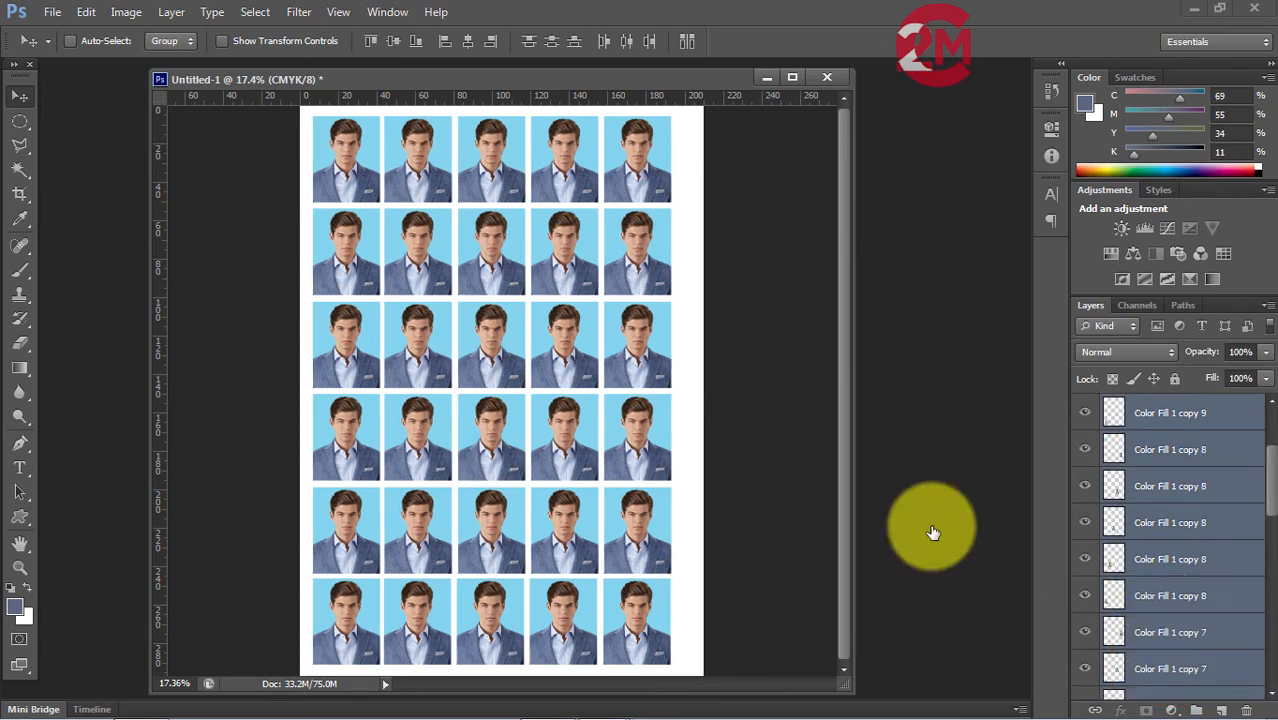
pyautogui.hotkey('shift', 'Right')
pyautogui.hotkey('shift', 'Right')
pyautogui.hotkey('shift', 'Right')
pyautogui.hotkey('shift', 'Right')
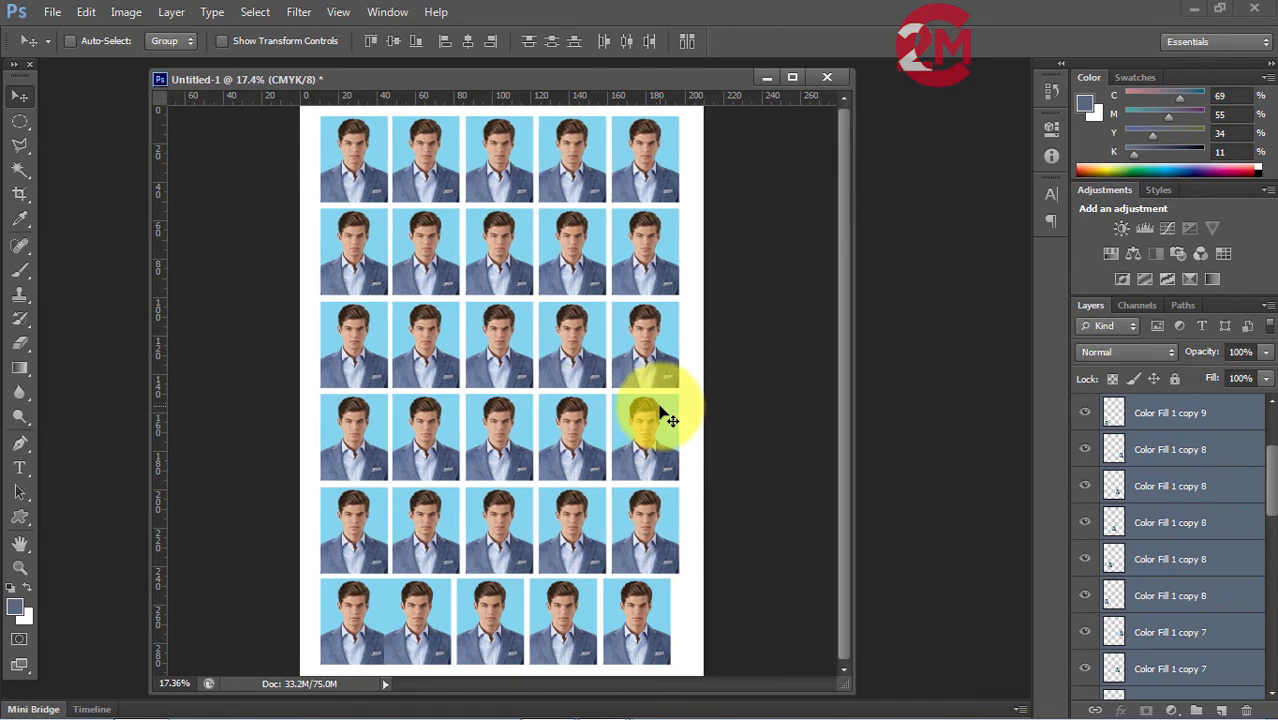
pyautogui.hotkey('shift', 'Right')
pyautogui.hotkey('shift', 'Right')
pyautogui.hotkey('shift', 'Right')
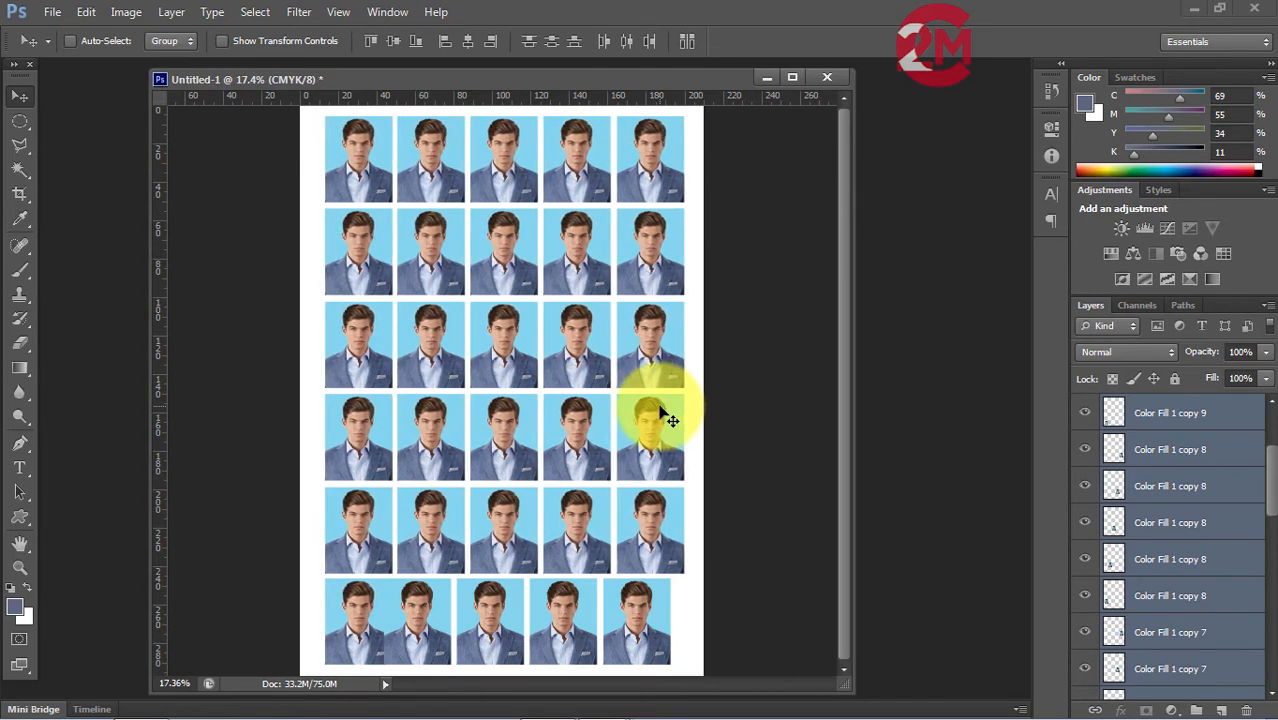
pyautogui.hotkey('shift', 'Right')
pyautogui.hotkey('shift', 'Right')
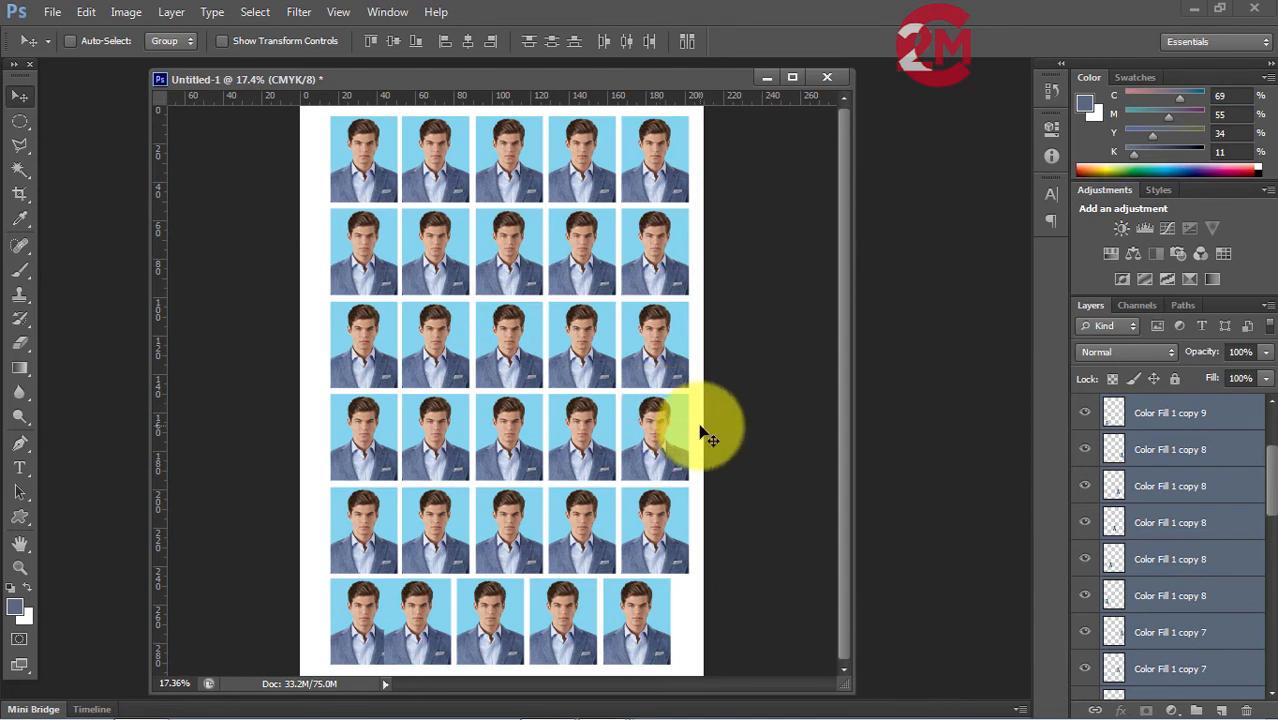
# Nudge the selected photo layers back left until they line up with the unmoved photos in the bottom row.
pyautogui.hotkey('shift', 'Left')
pyautogui.hotkey('shift', 'Left')
pyautogui.hotkey('shift', 'Left')
pyautogui.hotkey('shift', 'Left')
pyautogui.hotkey('shift', 'Left')
pyautogui.hotkey('shift', 'Left')
pyautogui.hotkey('shift', 'Left')
pyautogui.hotkey('shift', 'Left')
pyautogui.hotkey('shift', 'Left')
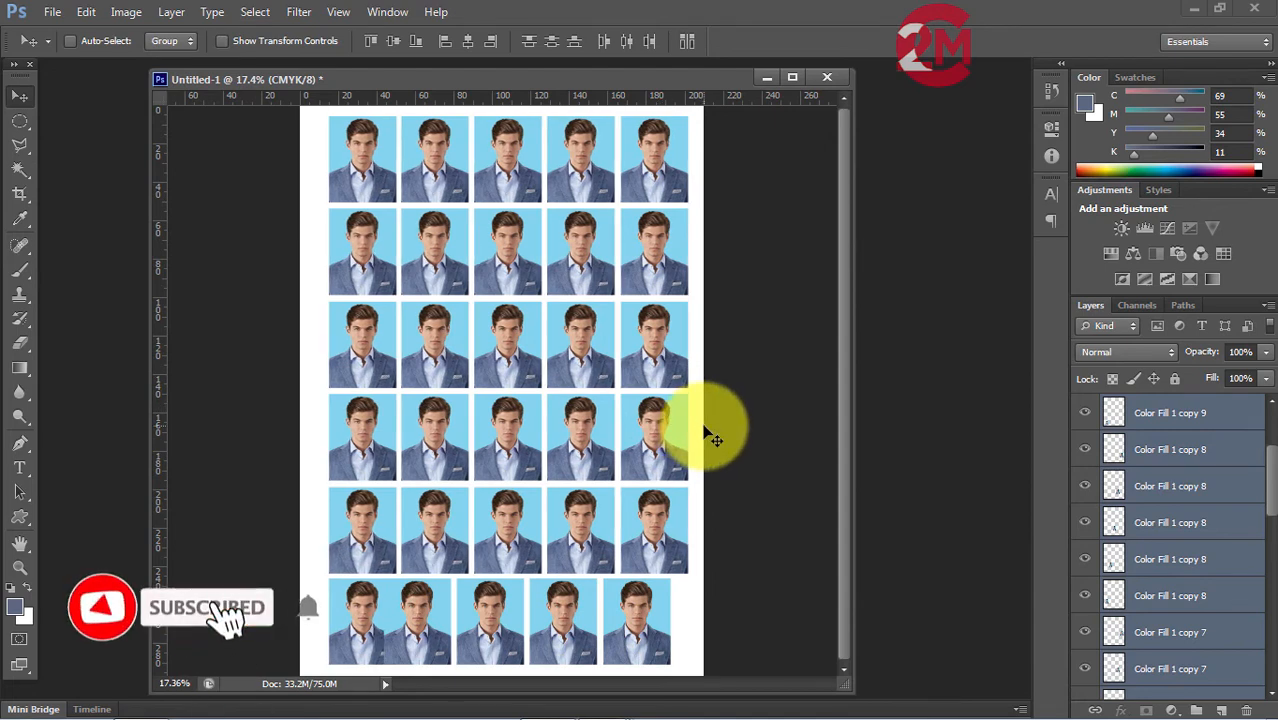
pyautogui.hotkey('shift', 'Left')
pyautogui.hotkey('shift', 'Left')
pyautogui.hotkey('shift', 'Left')
pyautogui.hotkey('shift', 'Left')
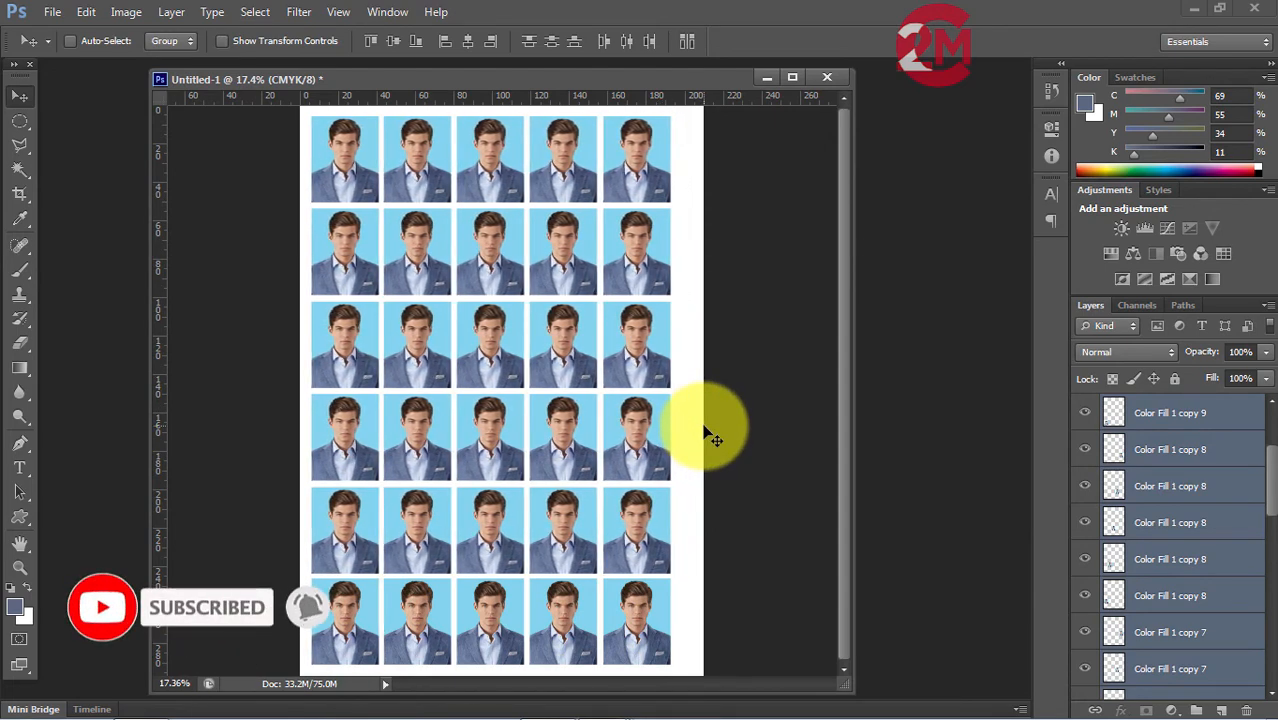
pyautogui.hotkey('shift', 'Right')
pyautogui.hotkey('shift', 'Right')
pyautogui.hotkey('shift', 'Right')
pyautogui.hotkey('shift', 'Right')
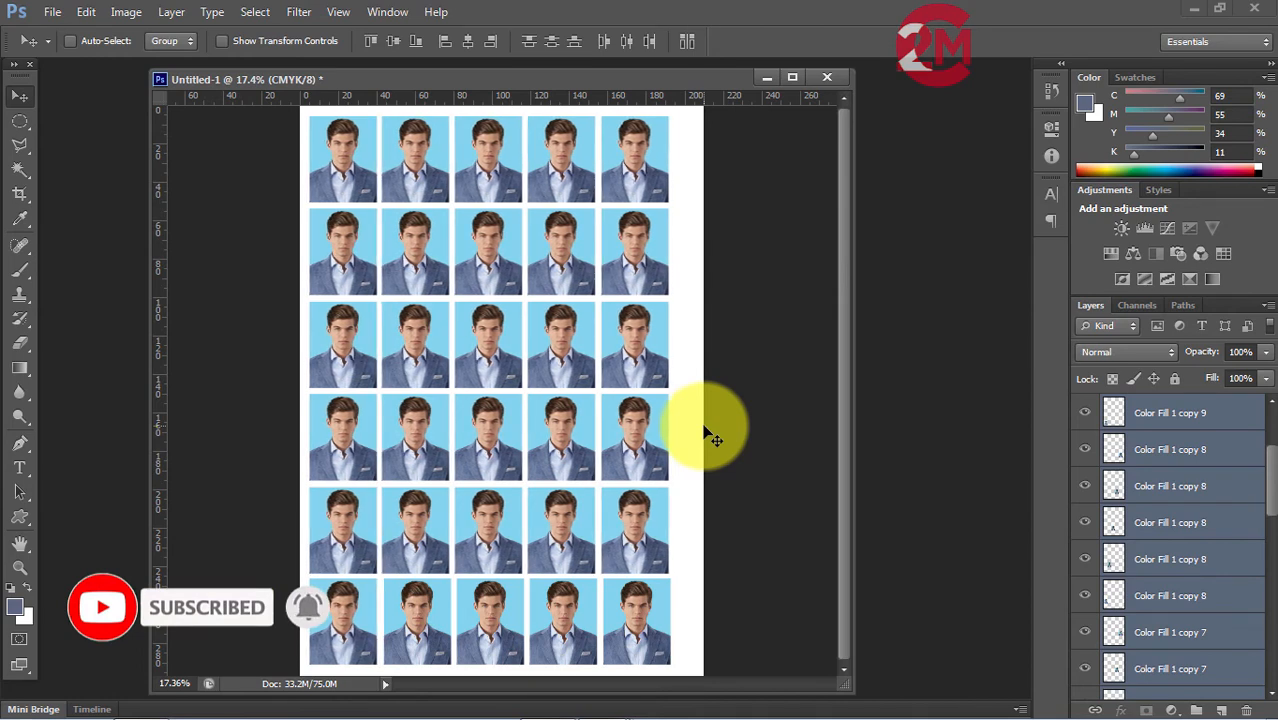
pyautogui.hotkey('shift', 'Left')
pyautogui.hotkey('shift', 'Left')
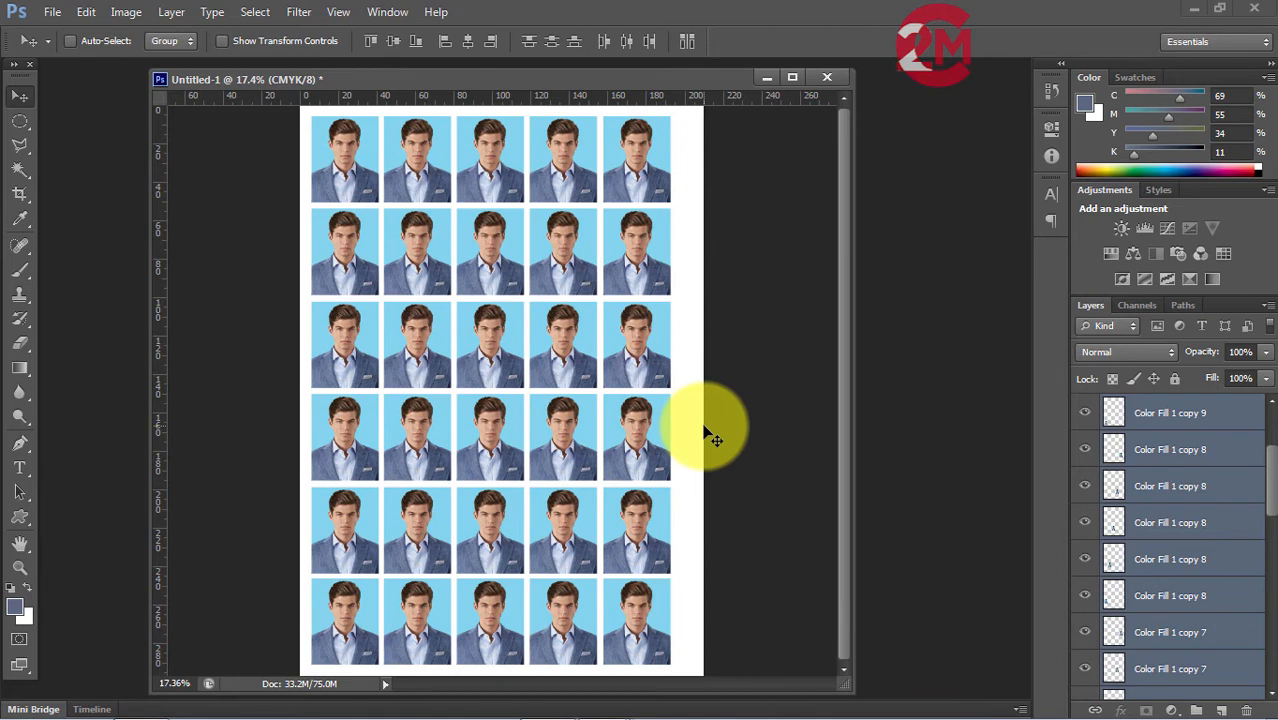
# Select every photo layer from the topmost Color Fill 1 copy 9 to Color Fill 1 and nudge the grid right to centre it.
pyautogui.moveTo(1268, 462); pyautogui.dragTo(1270, 415)
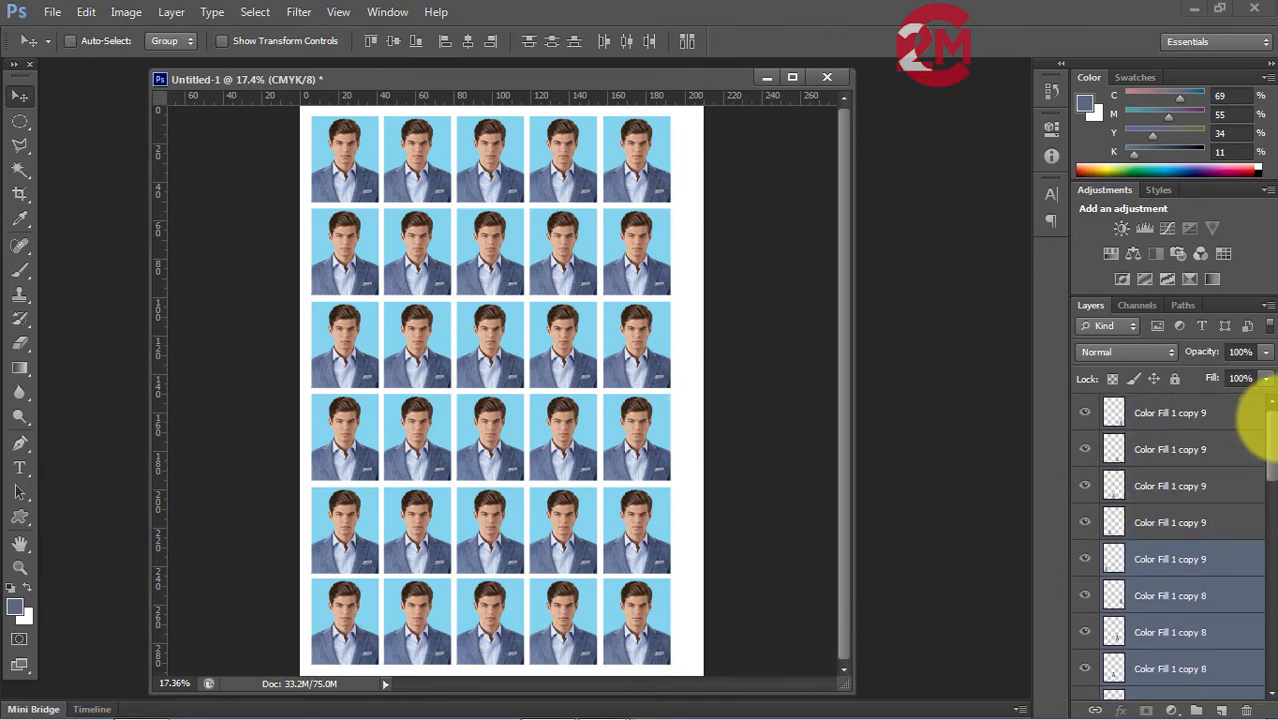
pyautogui.keyDown('shift'); pyautogui.click(1214, 414); pyautogui.keyUp('shift')
pyautogui.click(1224, 418)
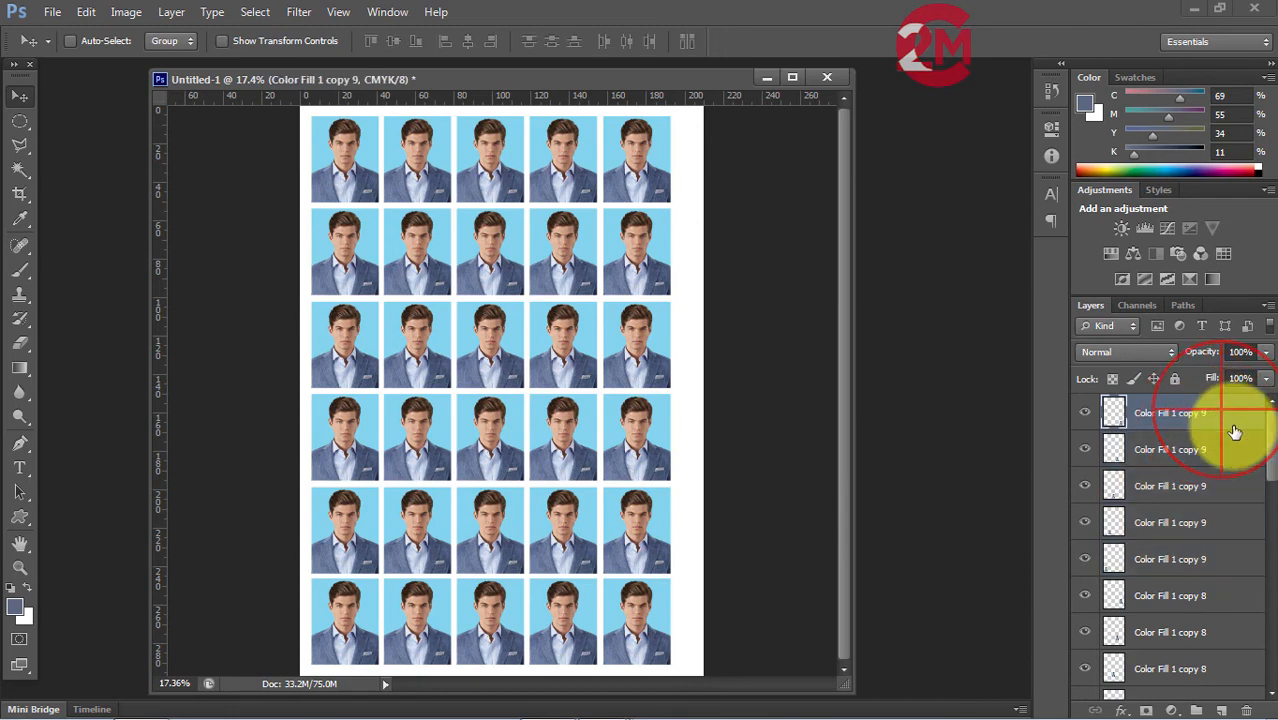
pyautogui.moveTo(1268, 450); pyautogui.dragTo(1240, 677)
pyautogui.keyDown('shift'); pyautogui.click(1164, 643); pyautogui.keyUp('shift')
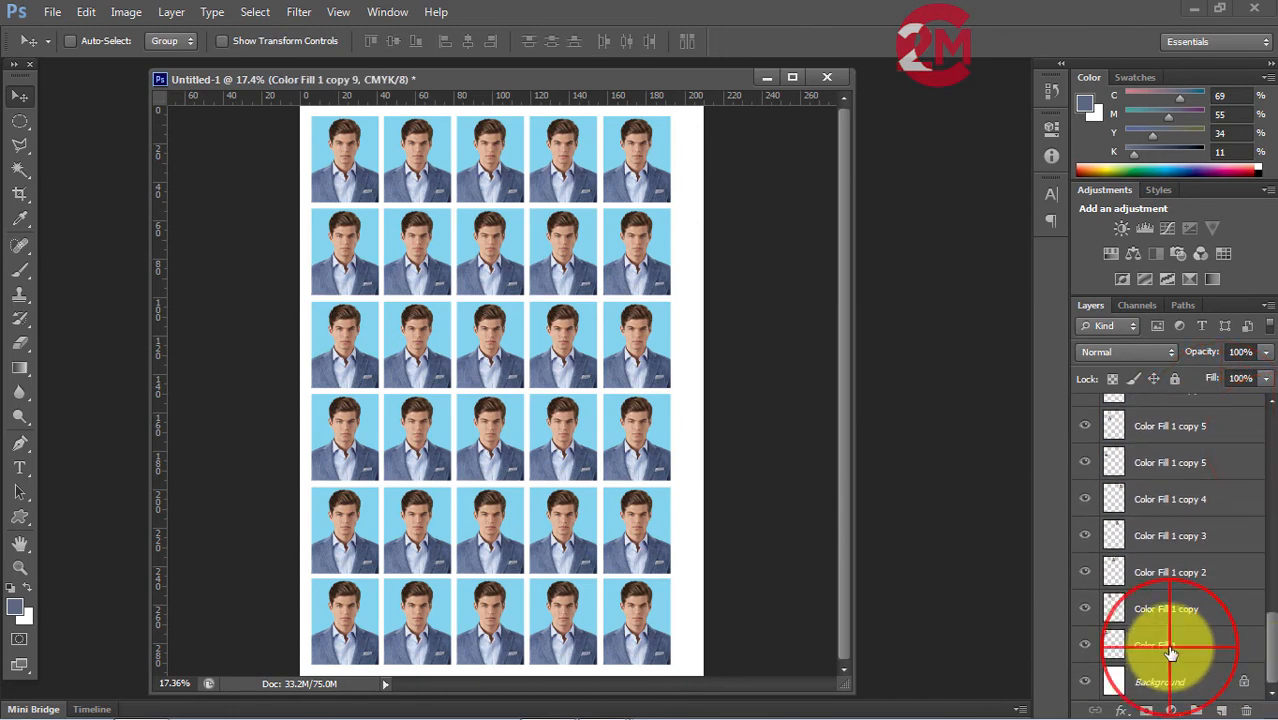
pyautogui.hotkey('shift', 'Right')
pyautogui.hotkey('shift', 'Right')
pyautogui.hotkey('shift', 'Right')
pyautogui.hotkey('shift', 'Right')
pyautogui.hotkey('shift', 'Right')
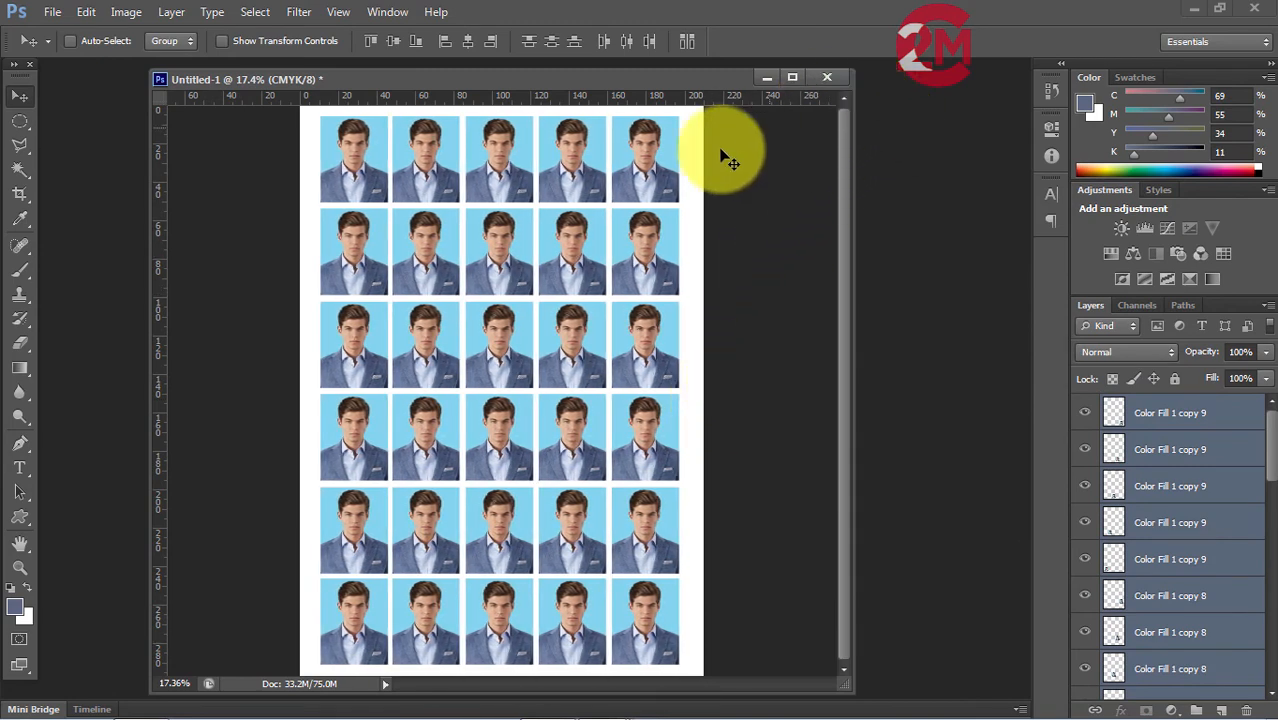
# Open the print settings for the finished A4 photo sheet.
pyautogui.click(51, 14)
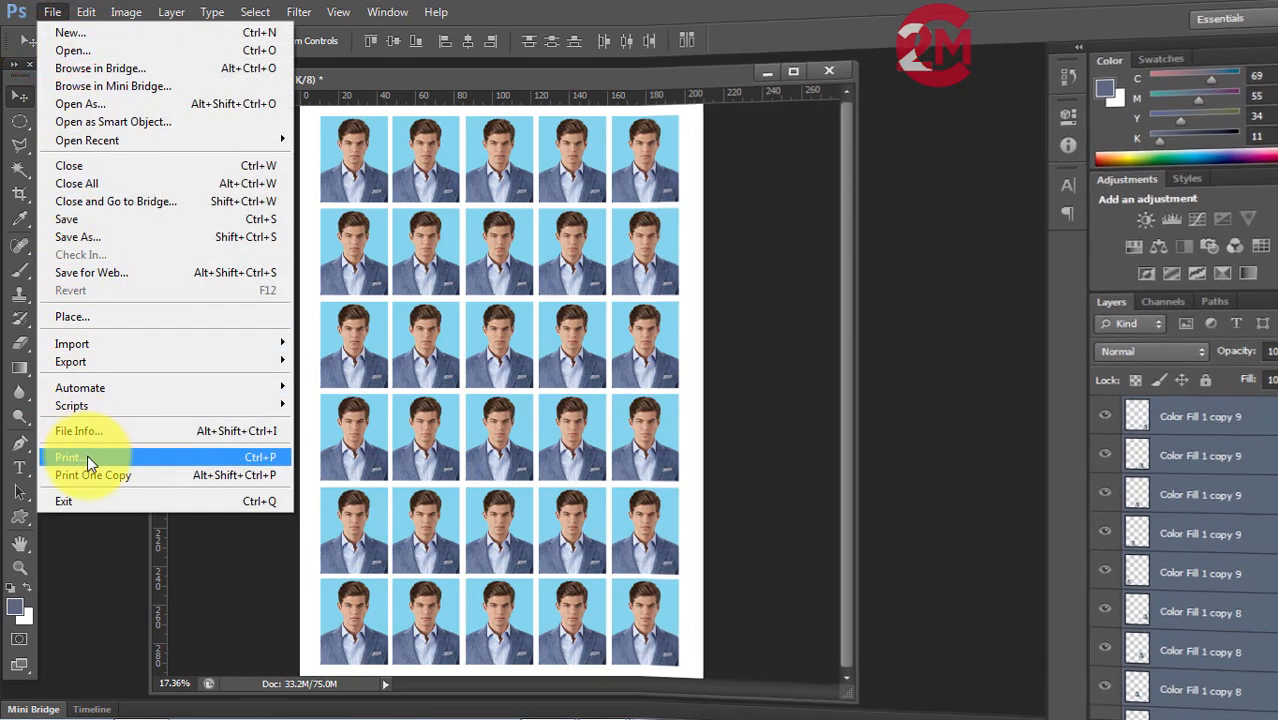
pyautogui.click(89, 457)
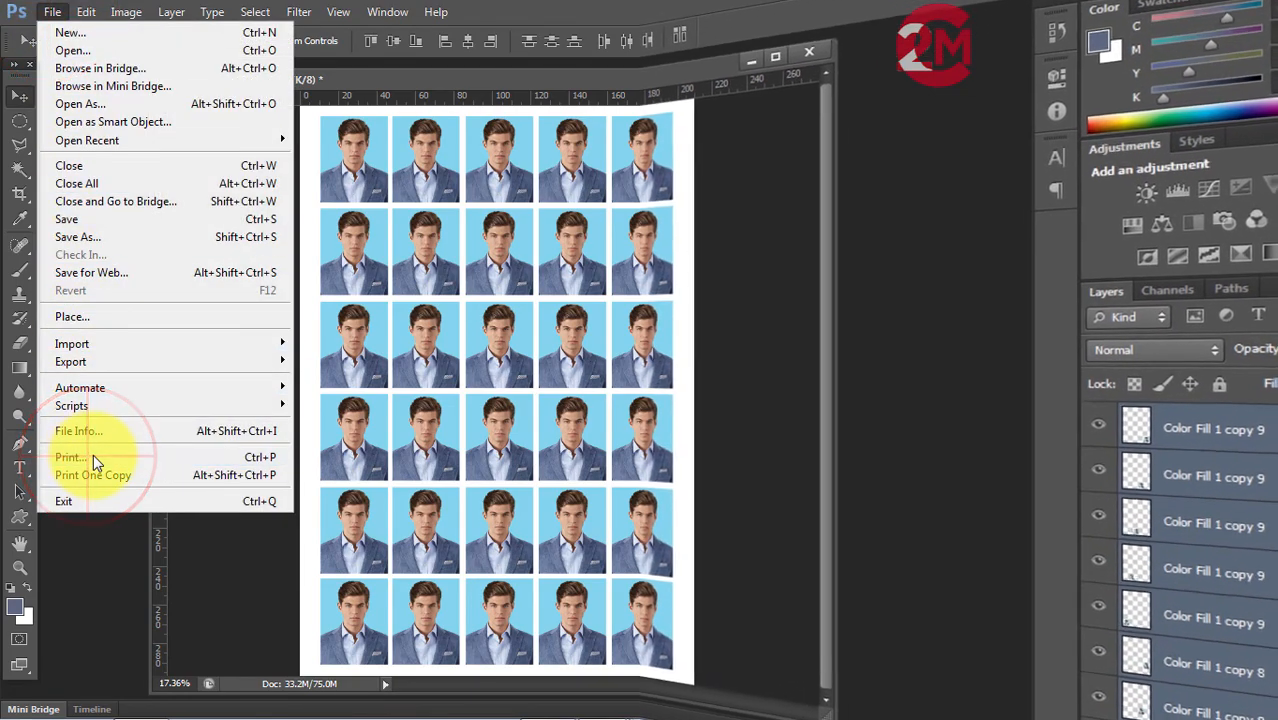